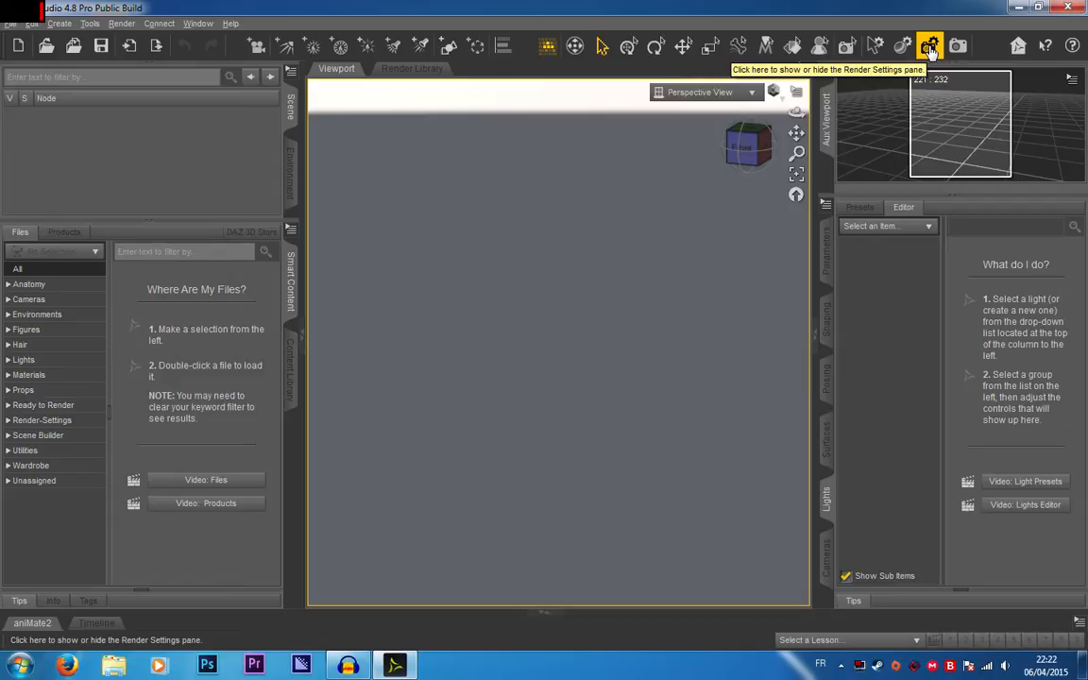
Step: Set the Iray render environment mode to Scene Only and close the render settings
click(930, 47)
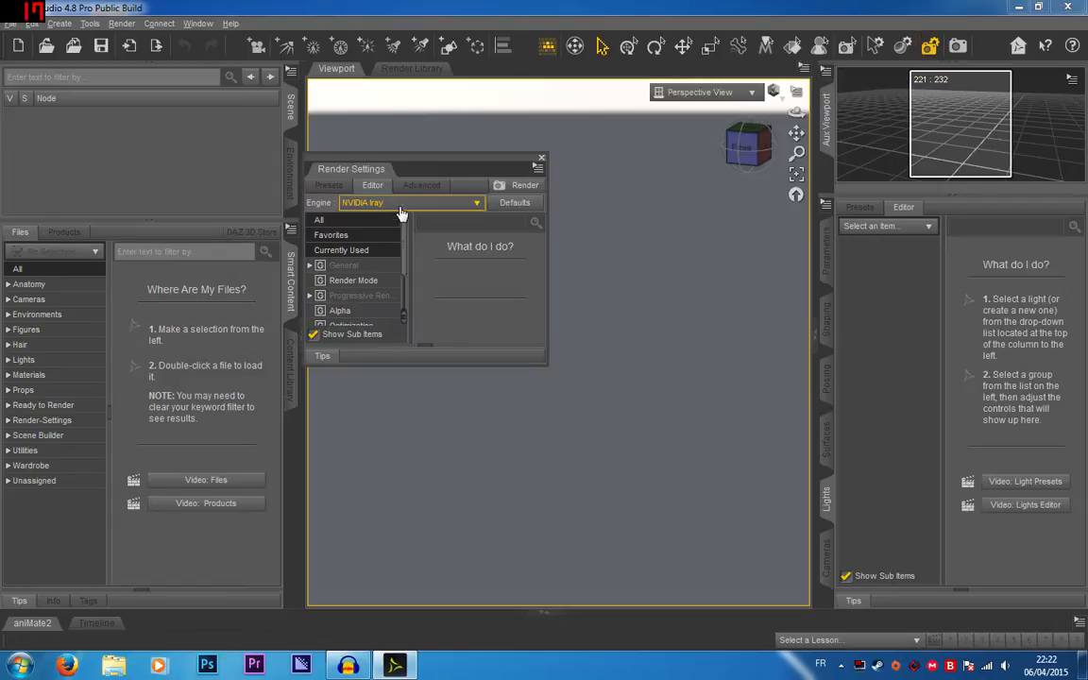
drag(407, 231, 405, 299)
click(395, 318)
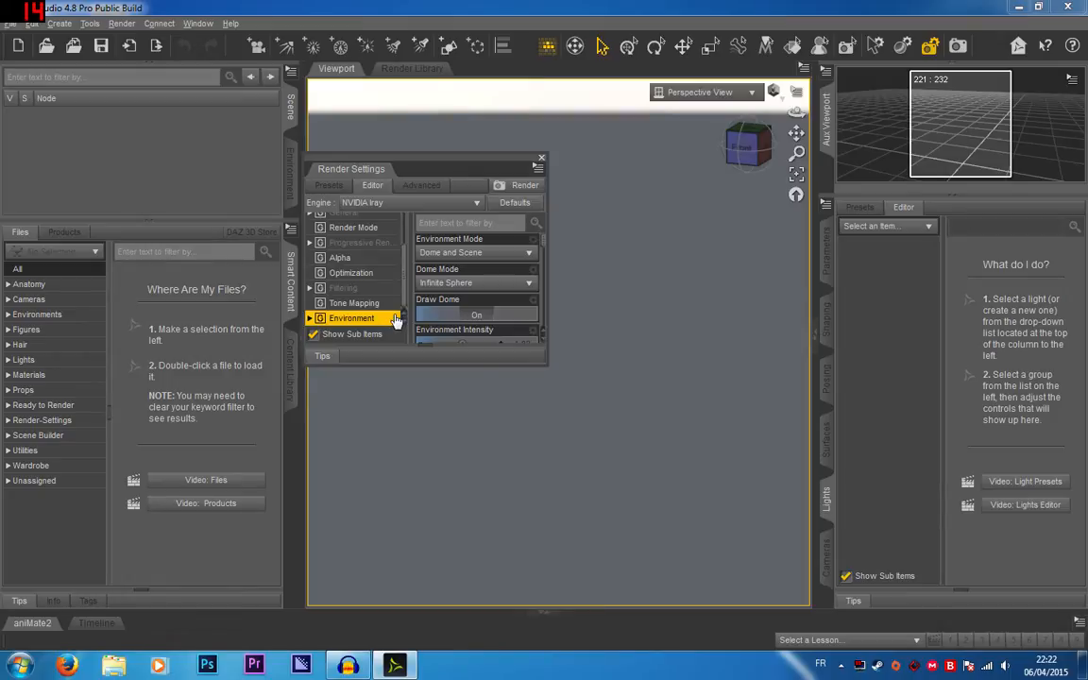
click(462, 251)
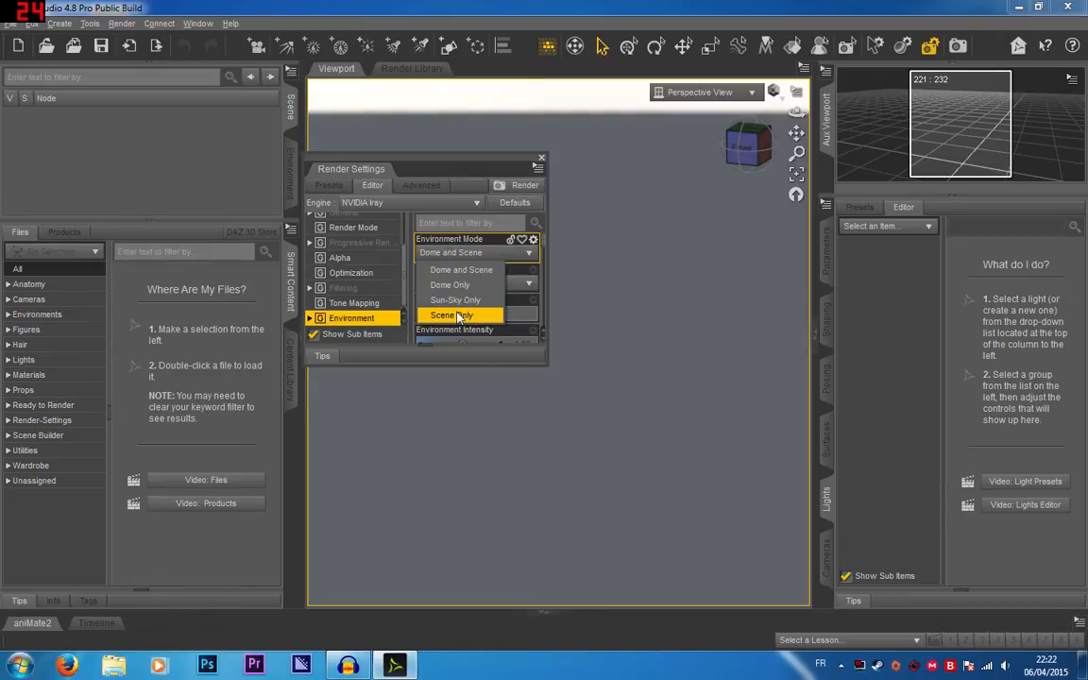
click(452, 314)
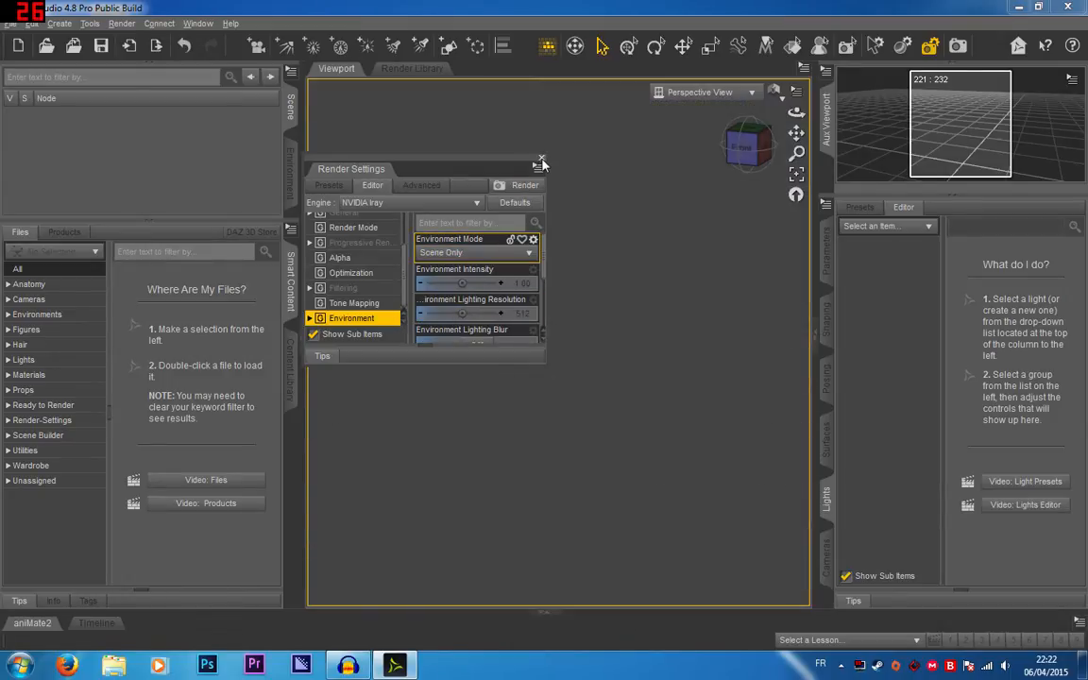
click(541, 158)
Step: Open the recent scene Light Tuto.duf and delete its photometric spot light
click(11, 22)
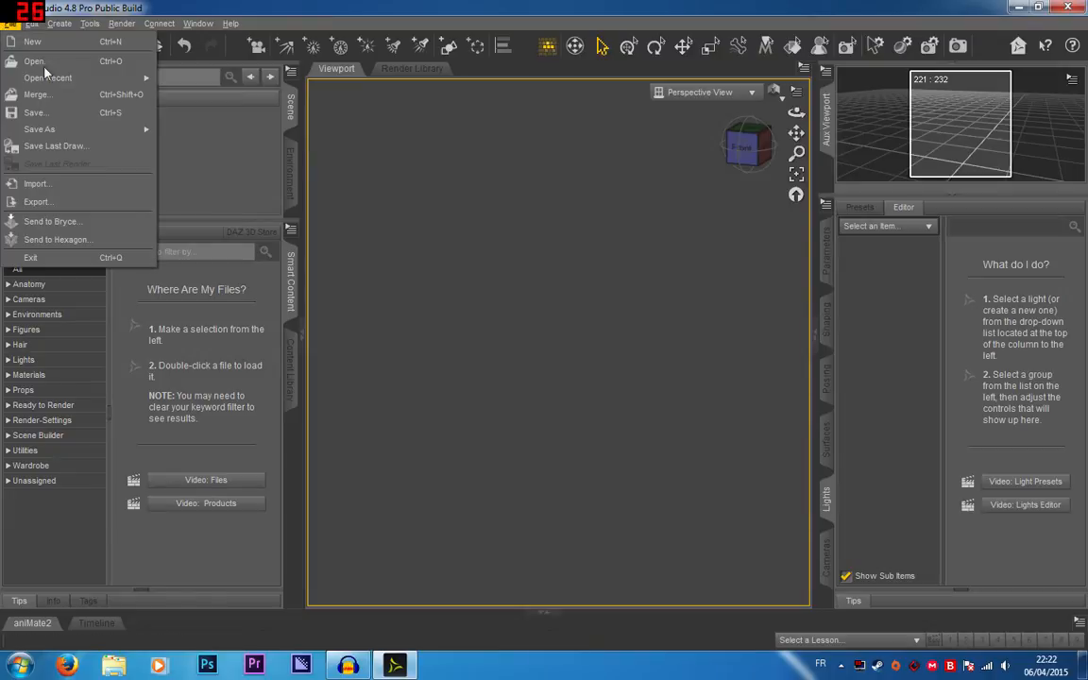
mouse_move(109, 127)
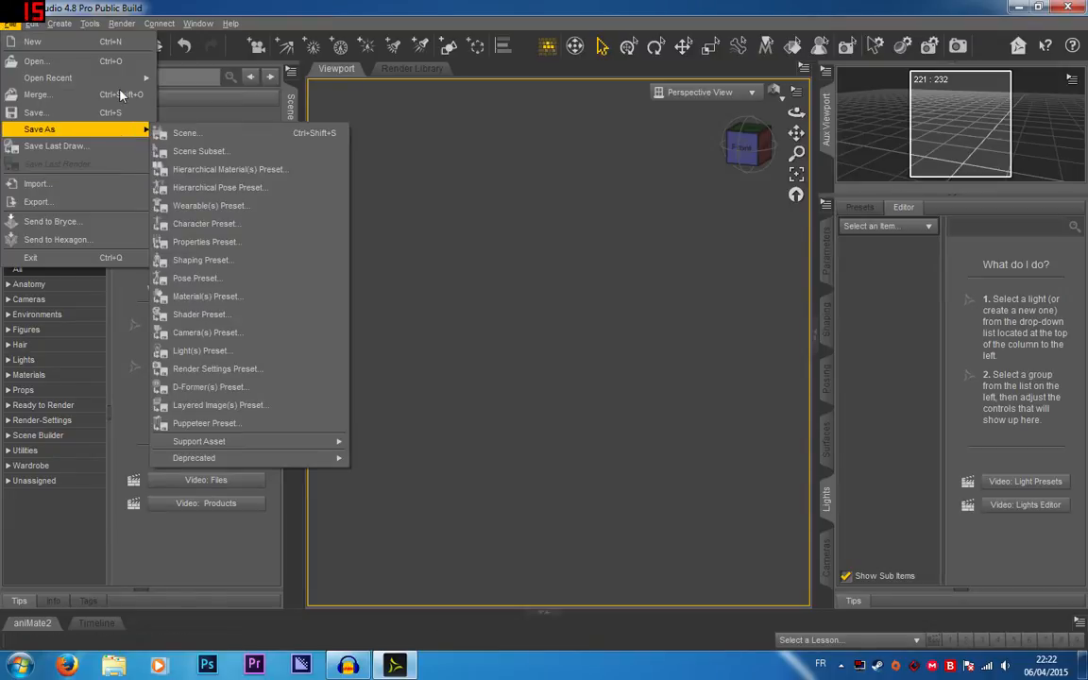
mouse_move(94, 77)
click(158, 79)
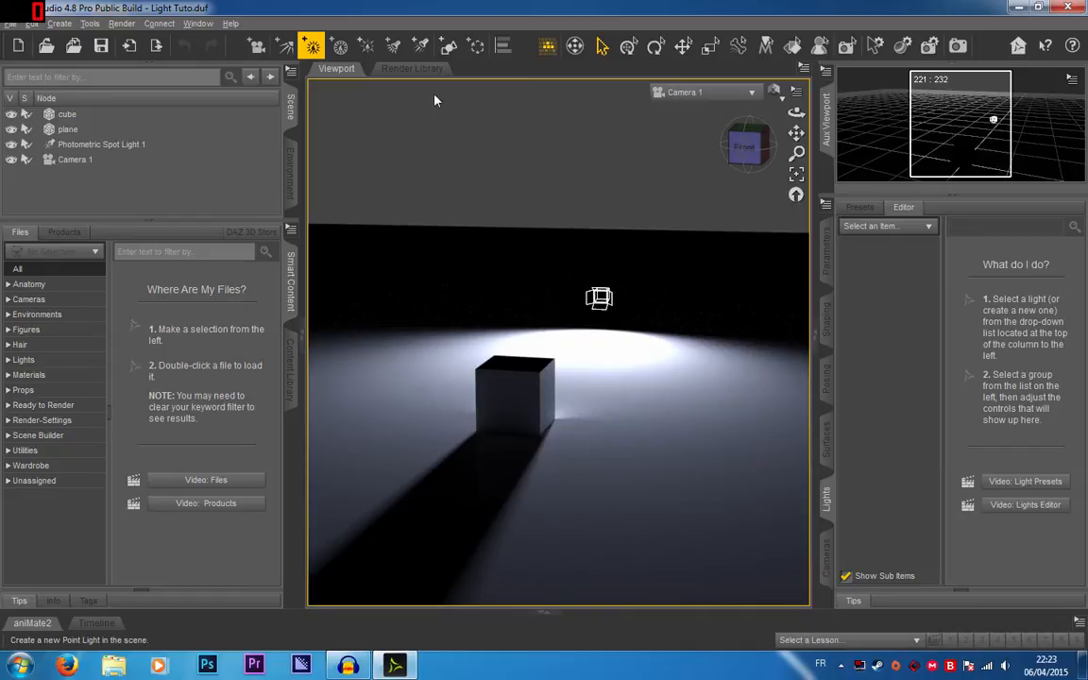
click(605, 298)
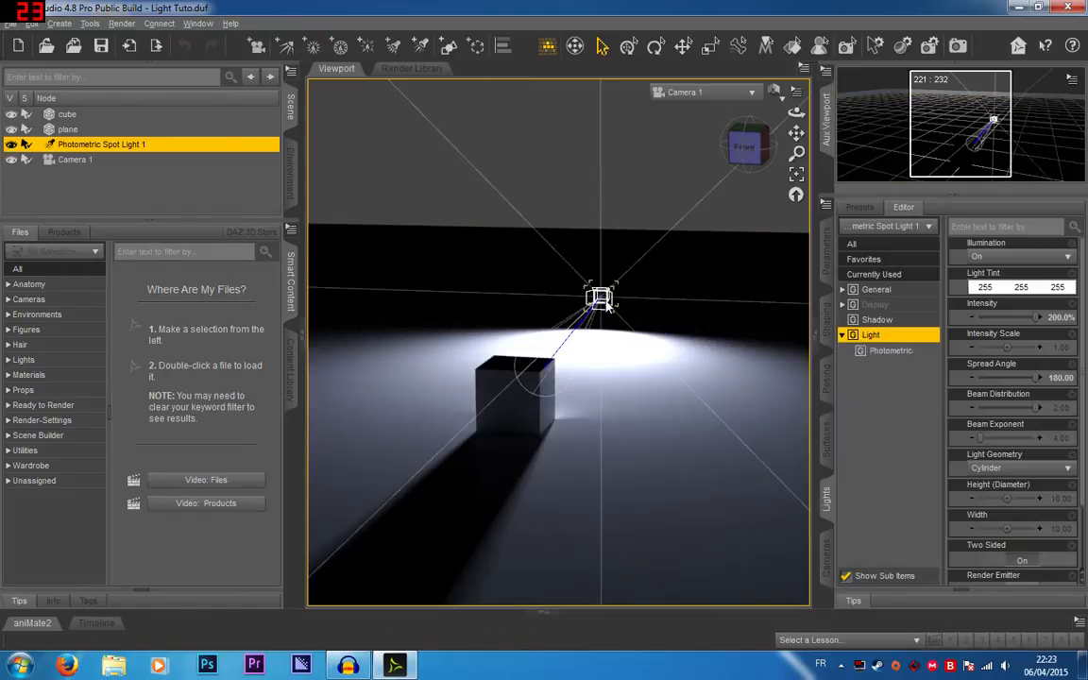
key(Delete)
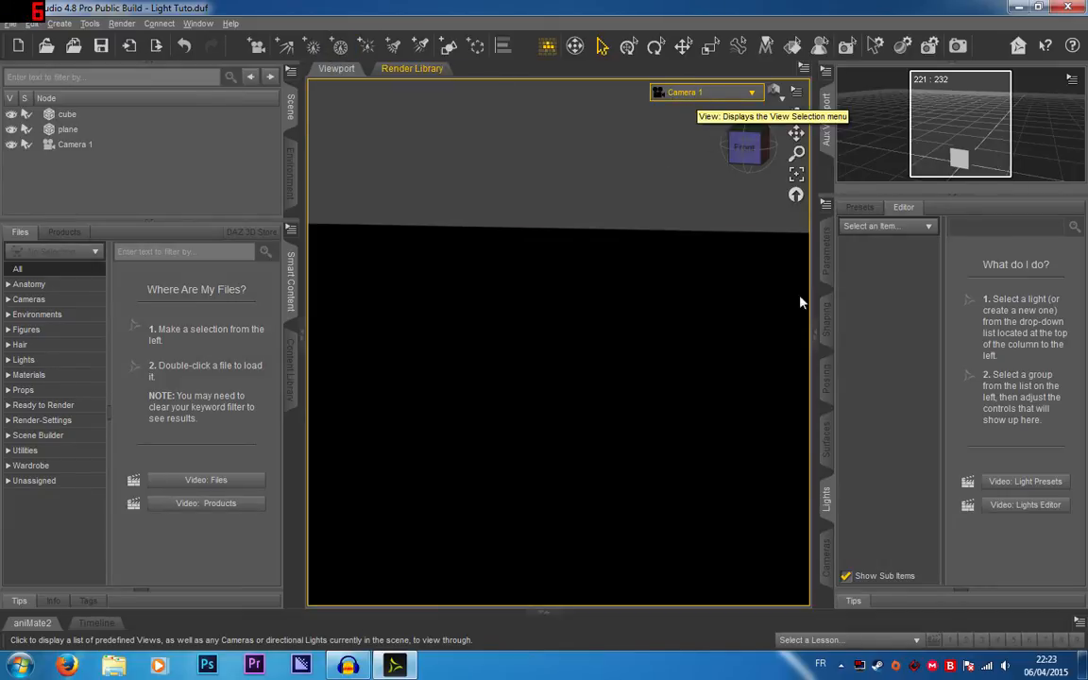
Step: Switch Camera 1's Headlamp Mode to On to see its effect and return it to Off
click(826, 557)
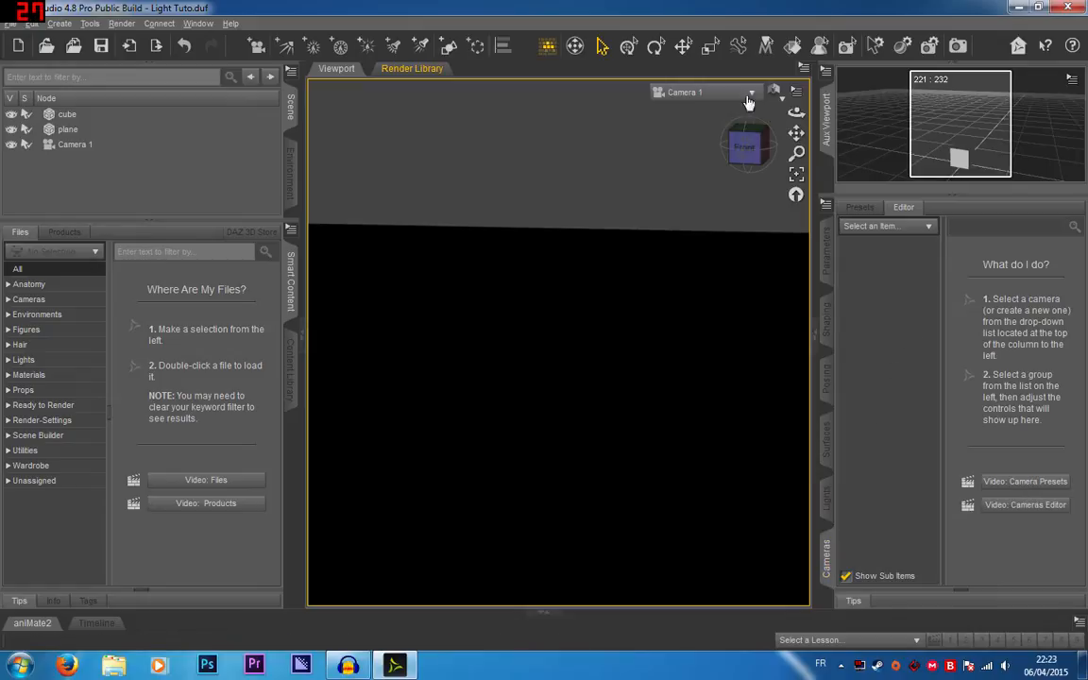
click(61, 142)
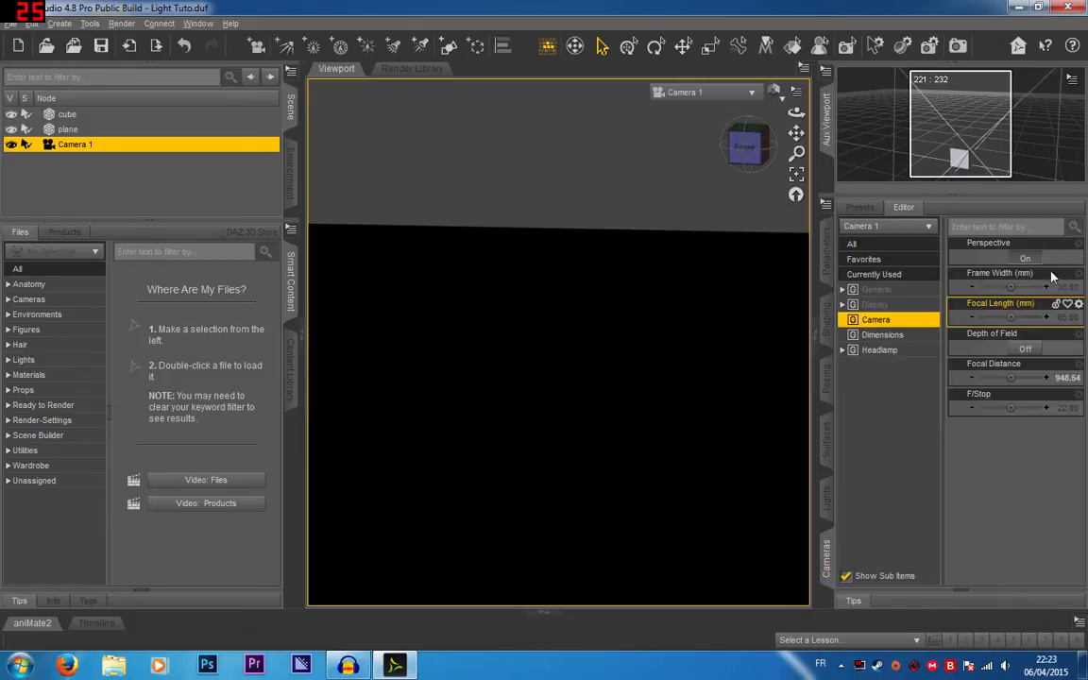
click(878, 349)
click(977, 256)
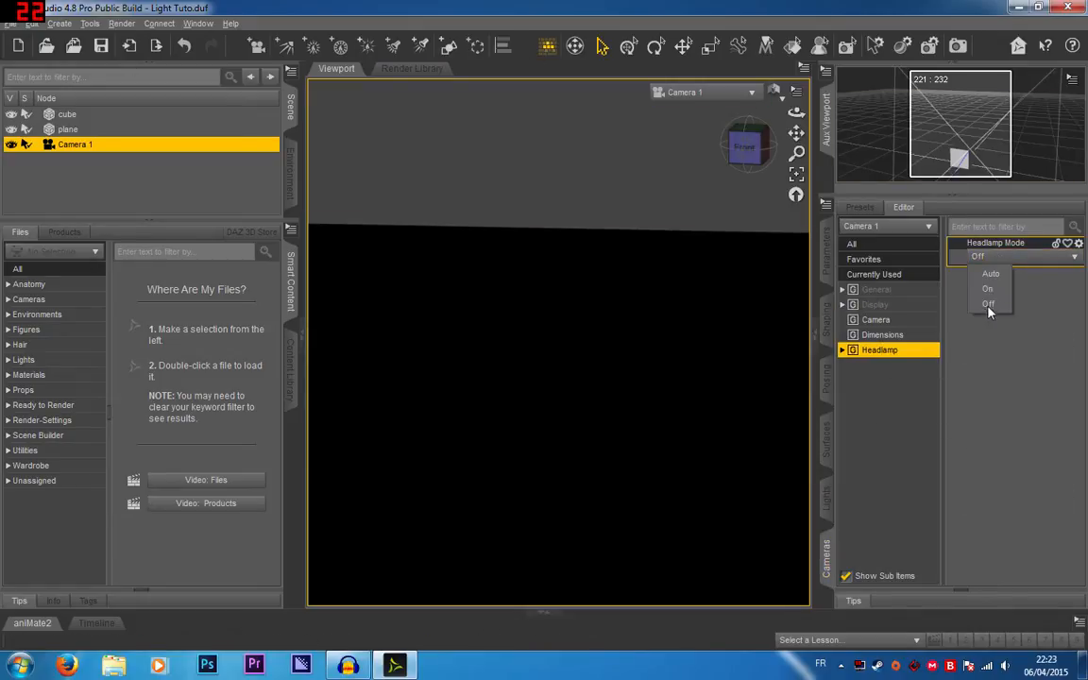
click(988, 288)
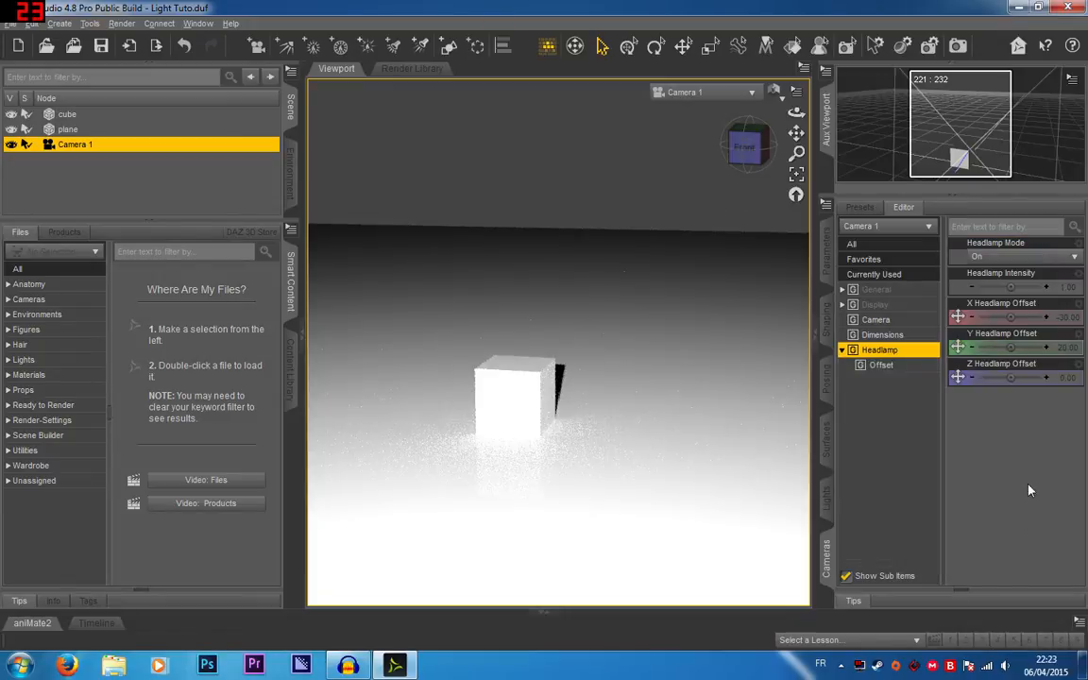
click(1009, 257)
click(994, 303)
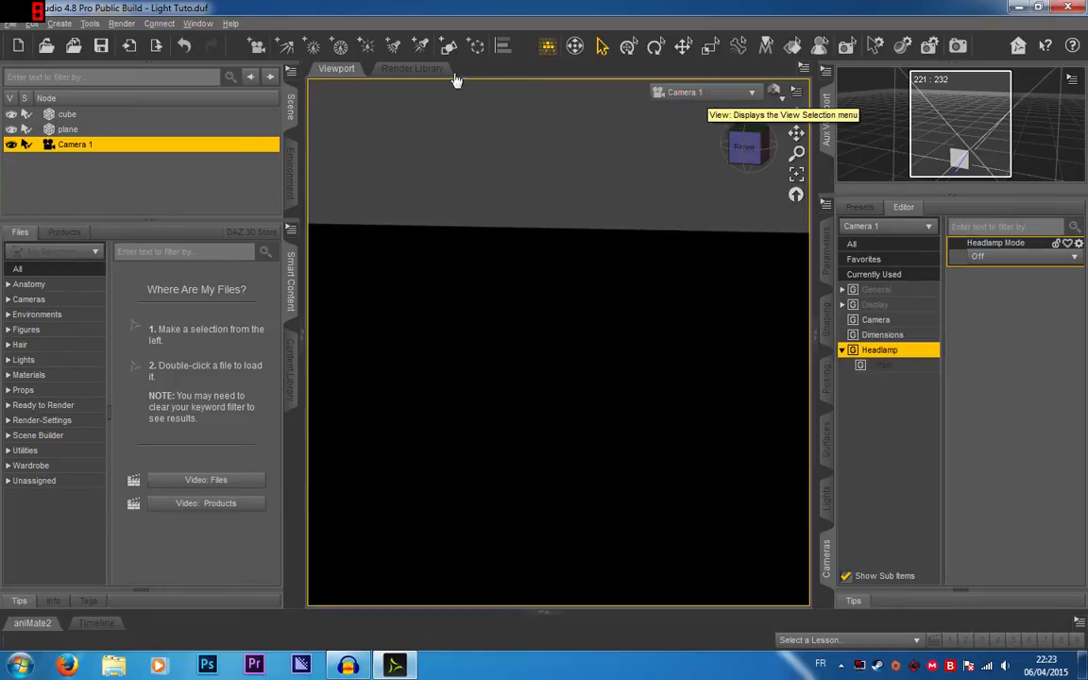
Step: Create a photometric point light with the default name and move it above and slightly beyond the cube
click(366, 48)
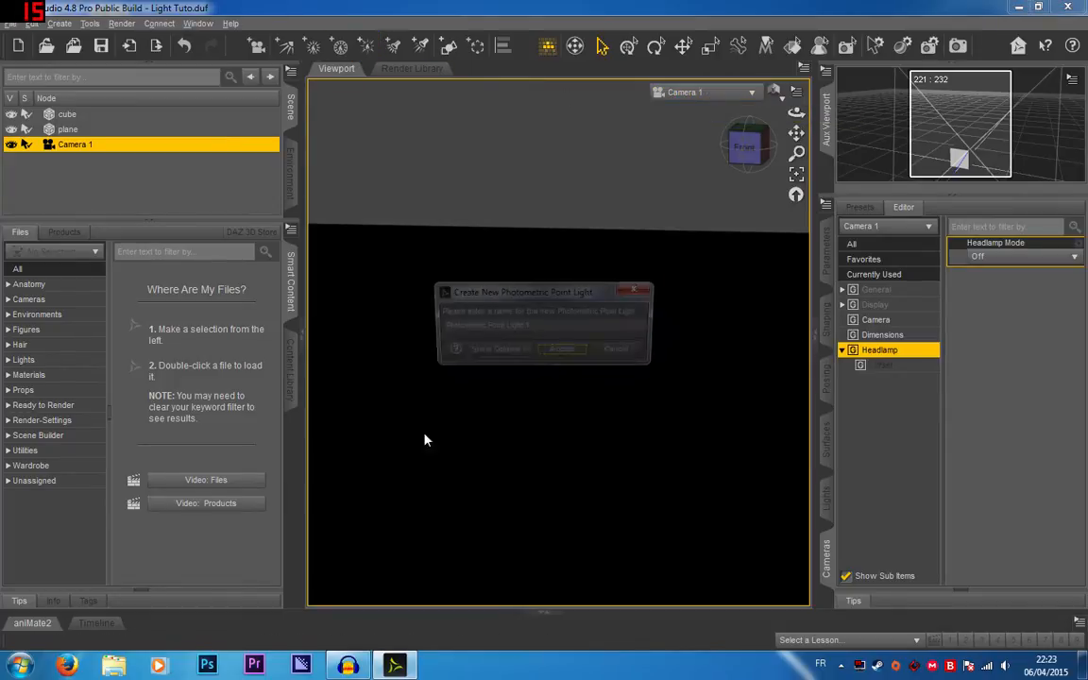
click(560, 353)
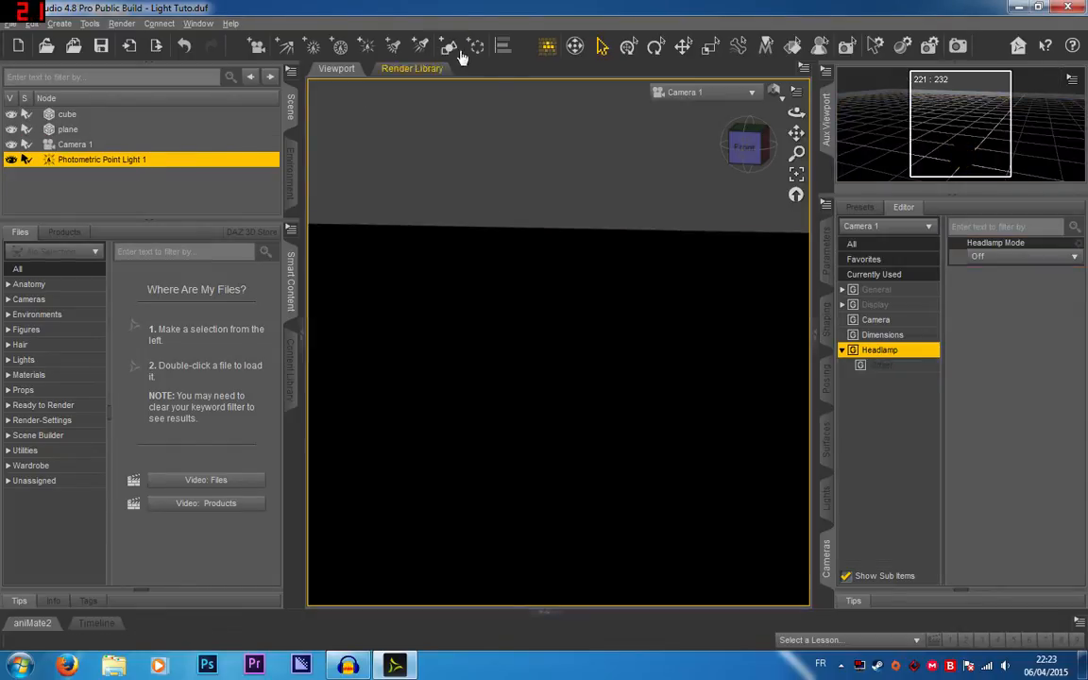
click(628, 45)
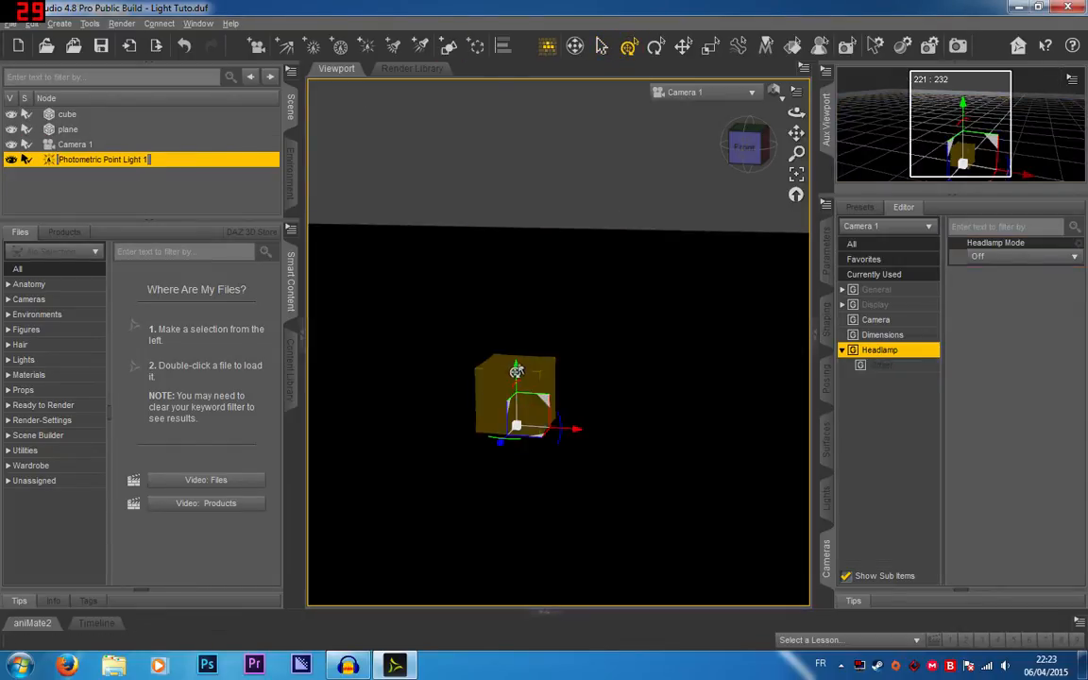
drag(516, 371, 510, 291)
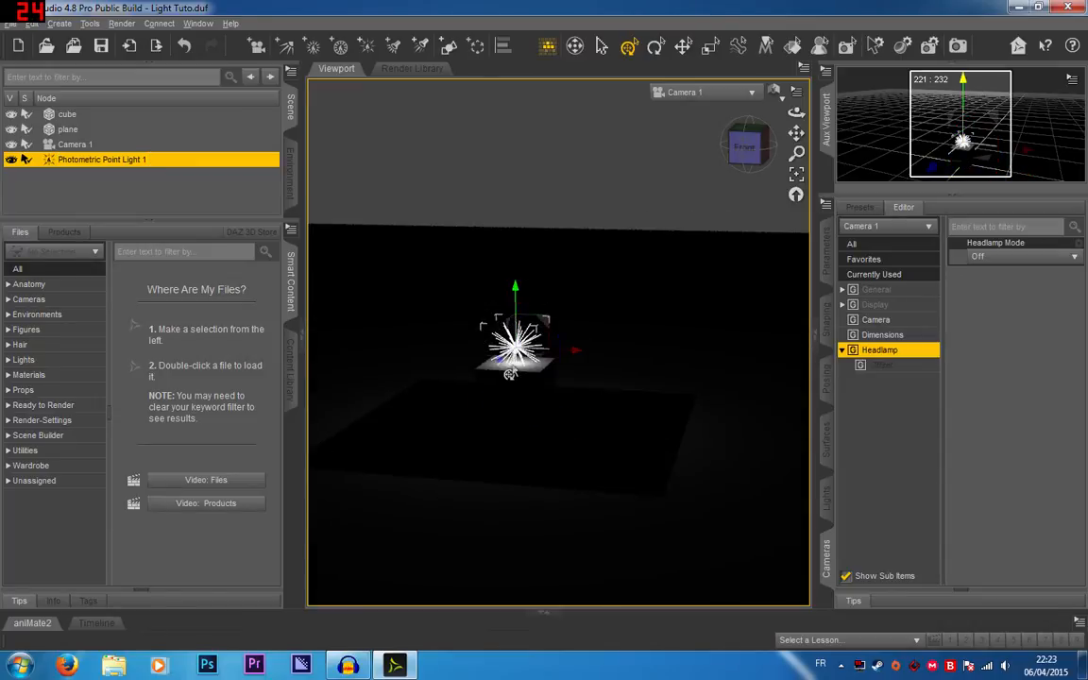
drag(498, 361, 546, 332)
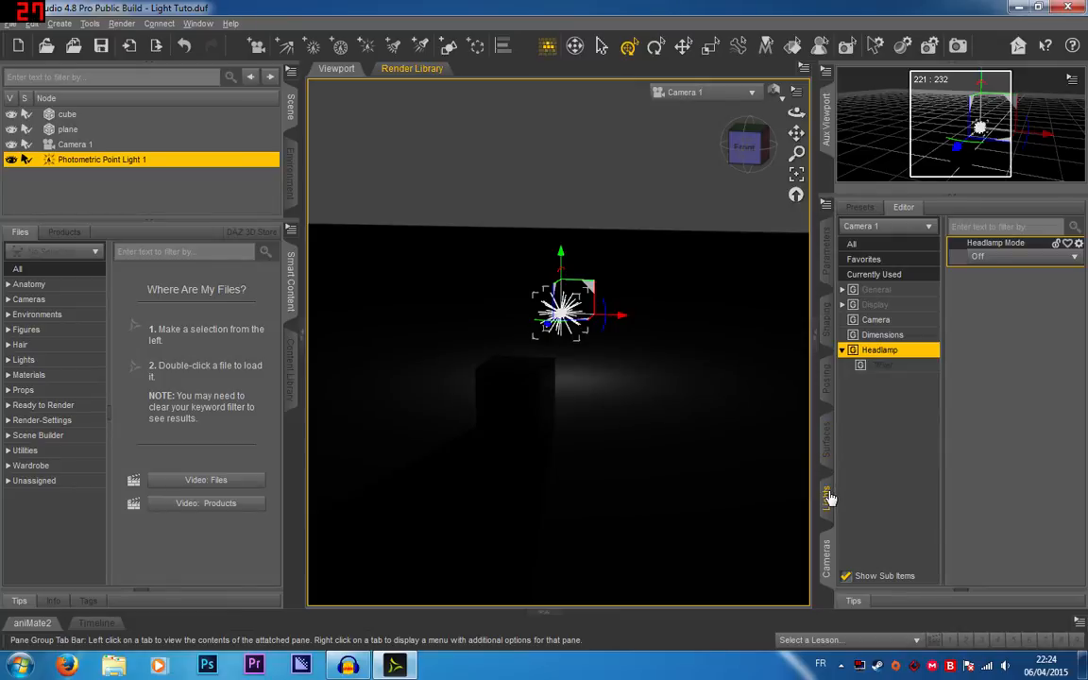
Step: Examine the point light's shadow settings, including the available Shadow Type options
click(828, 498)
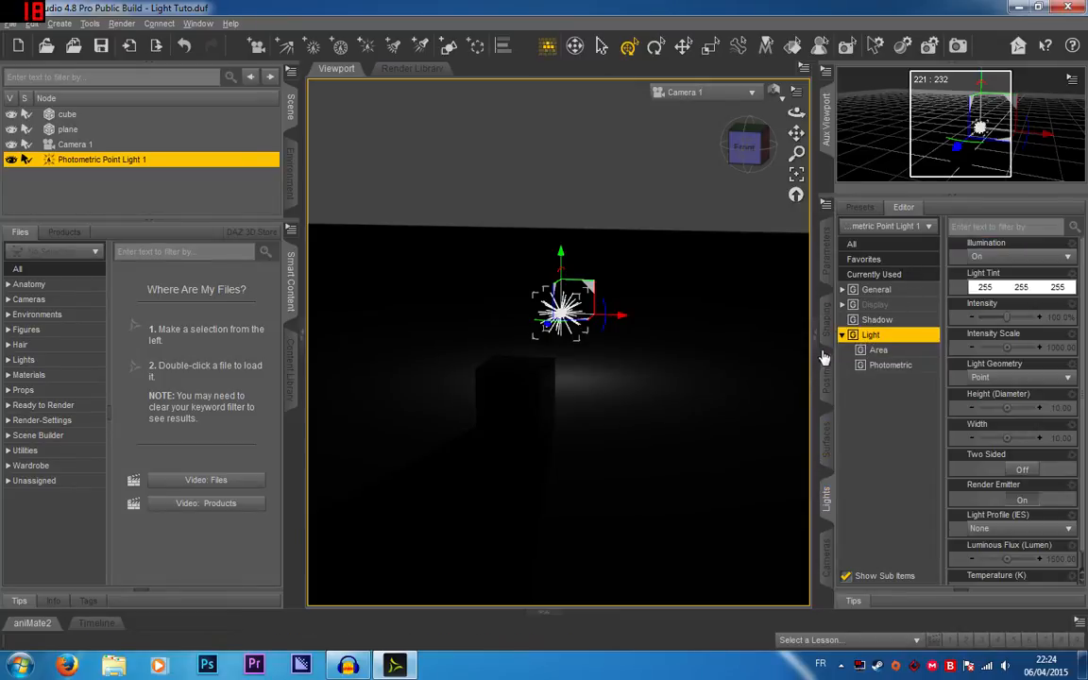
click(841, 334)
click(897, 320)
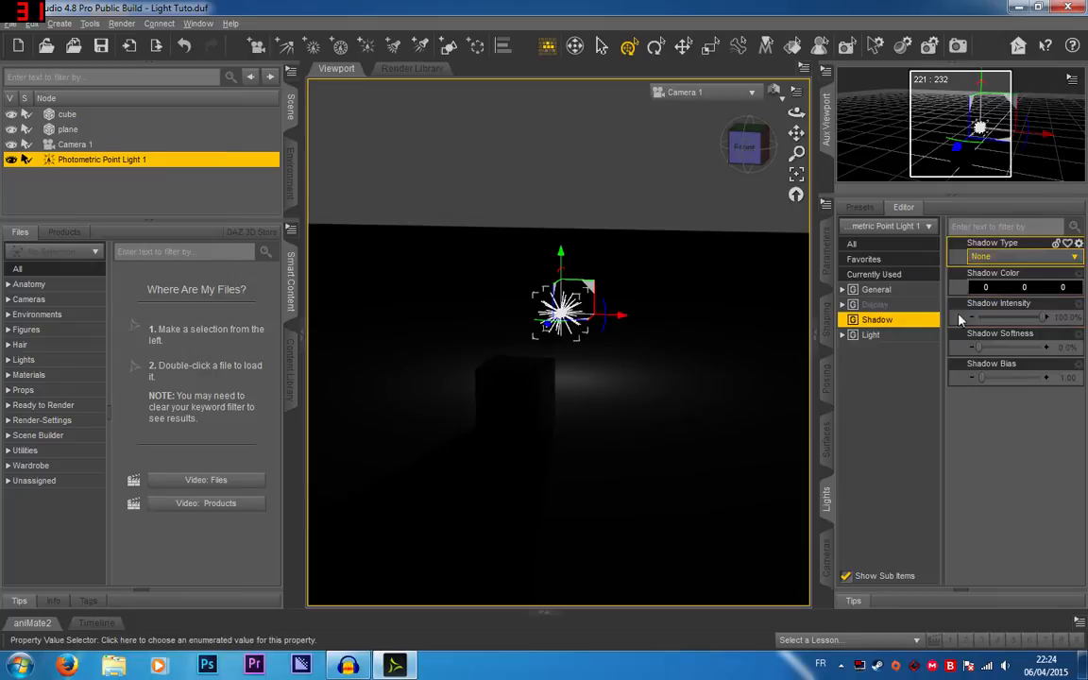
click(1067, 255)
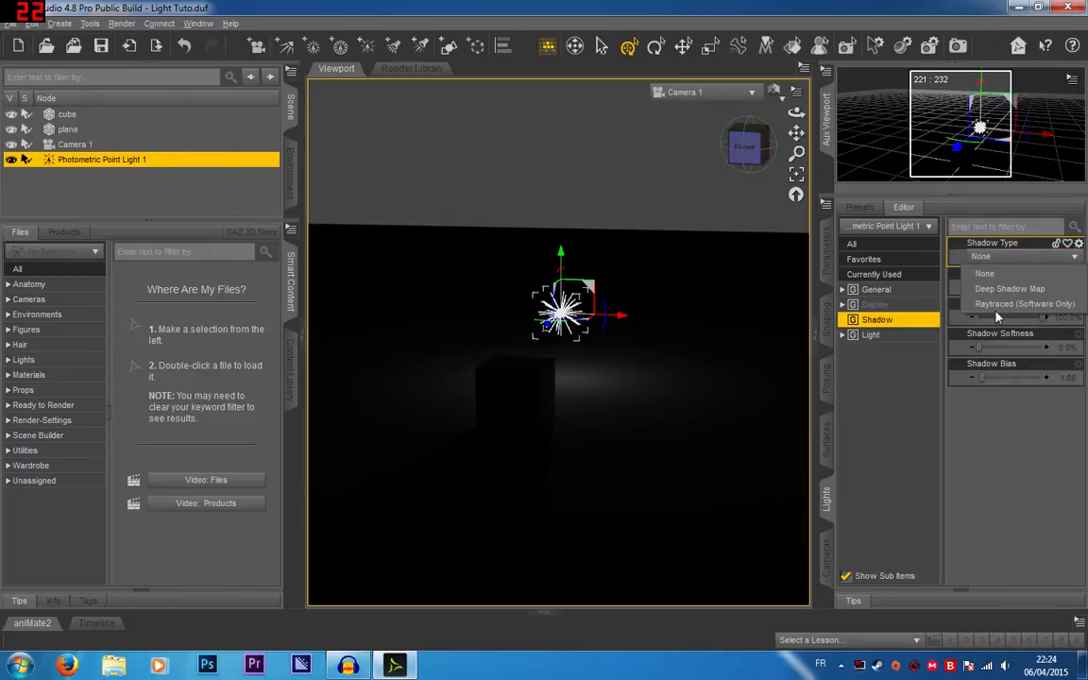
click(894, 338)
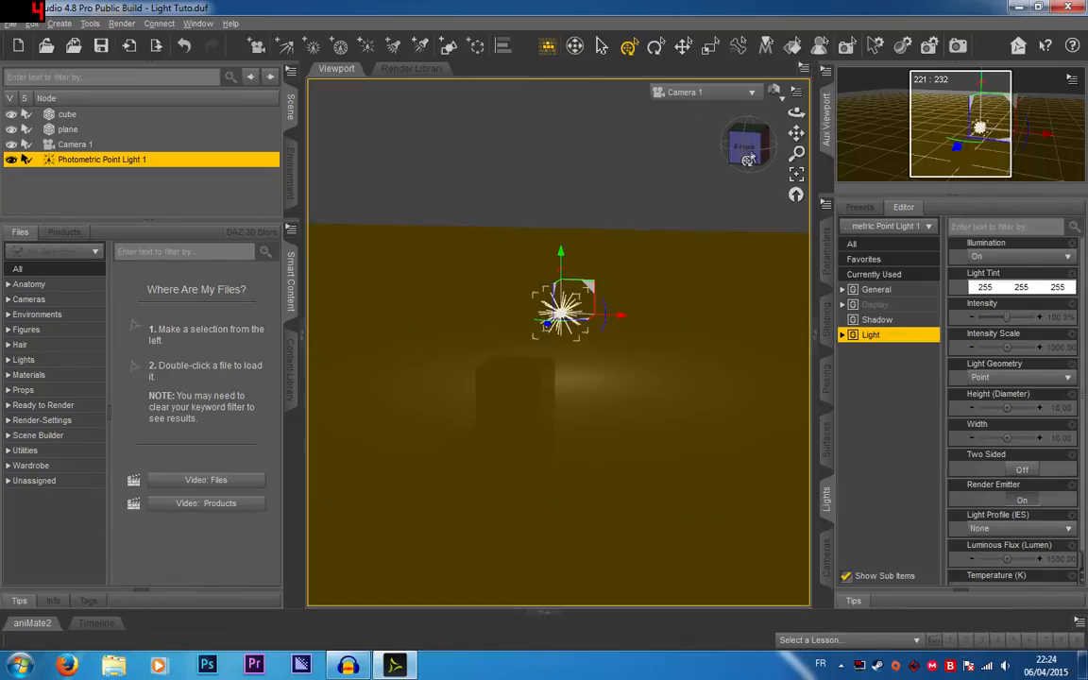
click(897, 321)
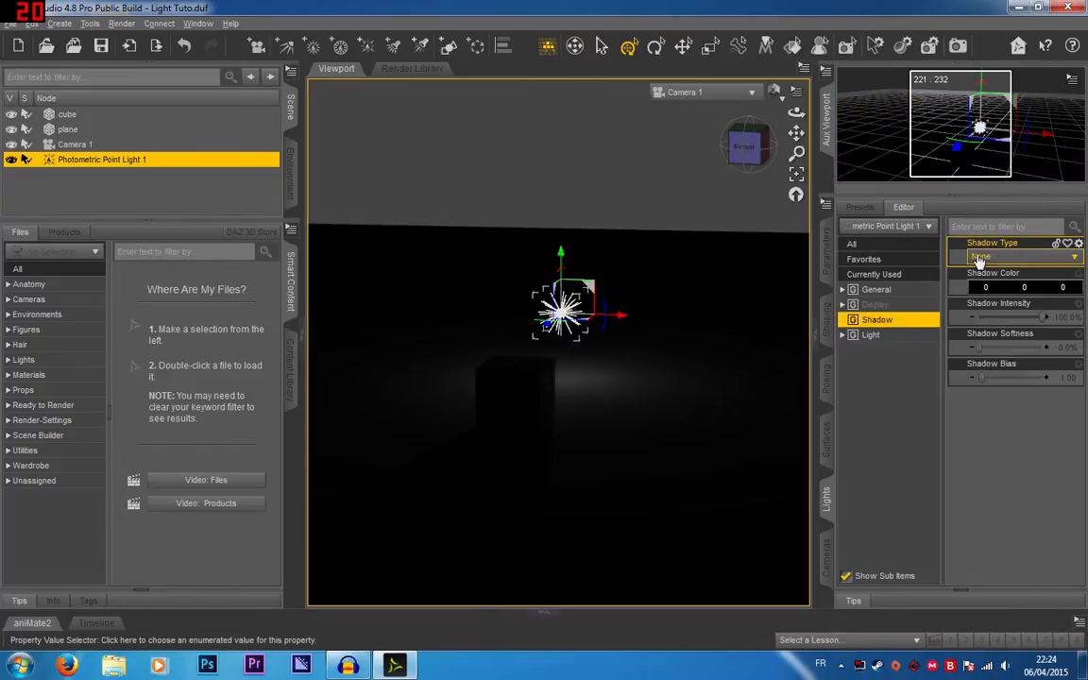
Step: Look at the Illumination options in the point light's light settings without changing them
click(902, 338)
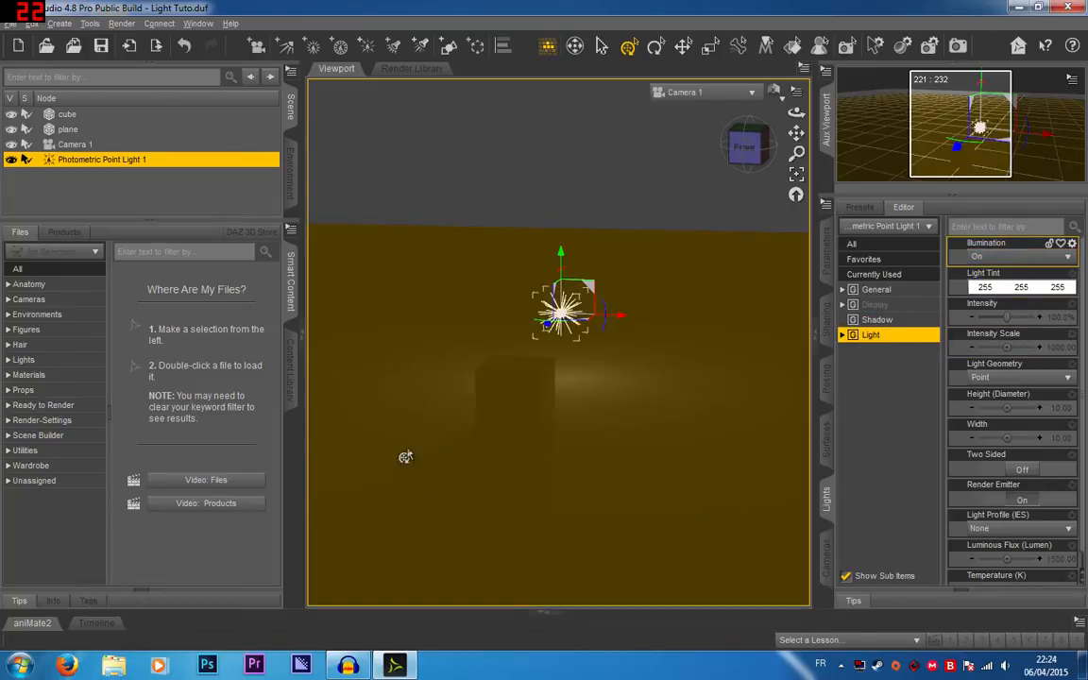
click(1010, 258)
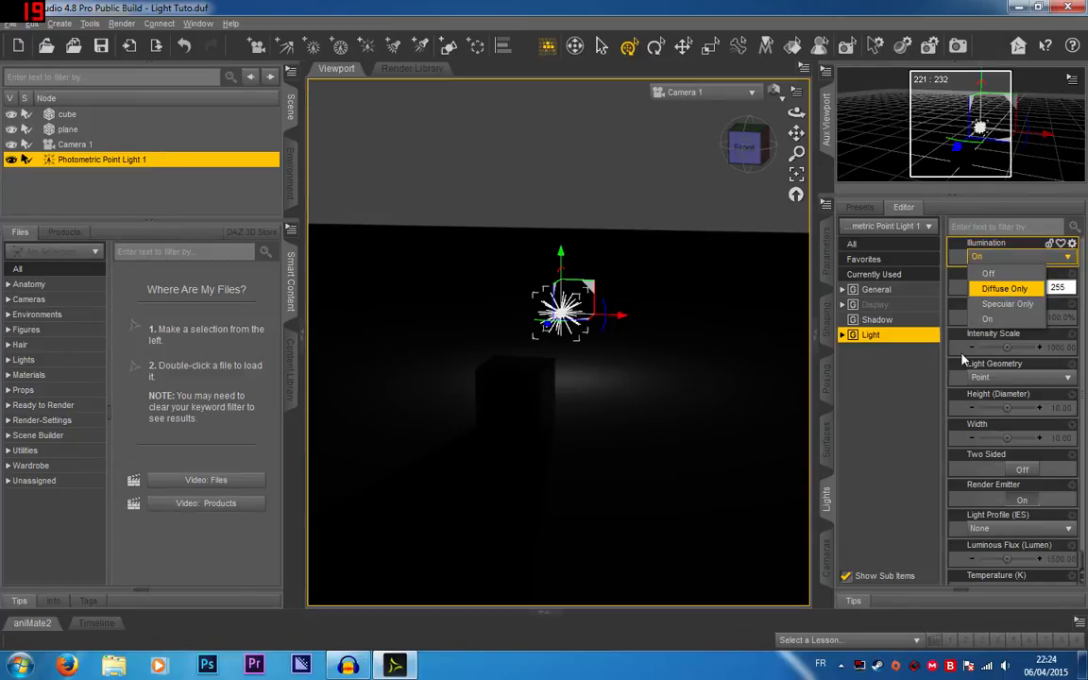
click(920, 395)
click(914, 394)
click(930, 334)
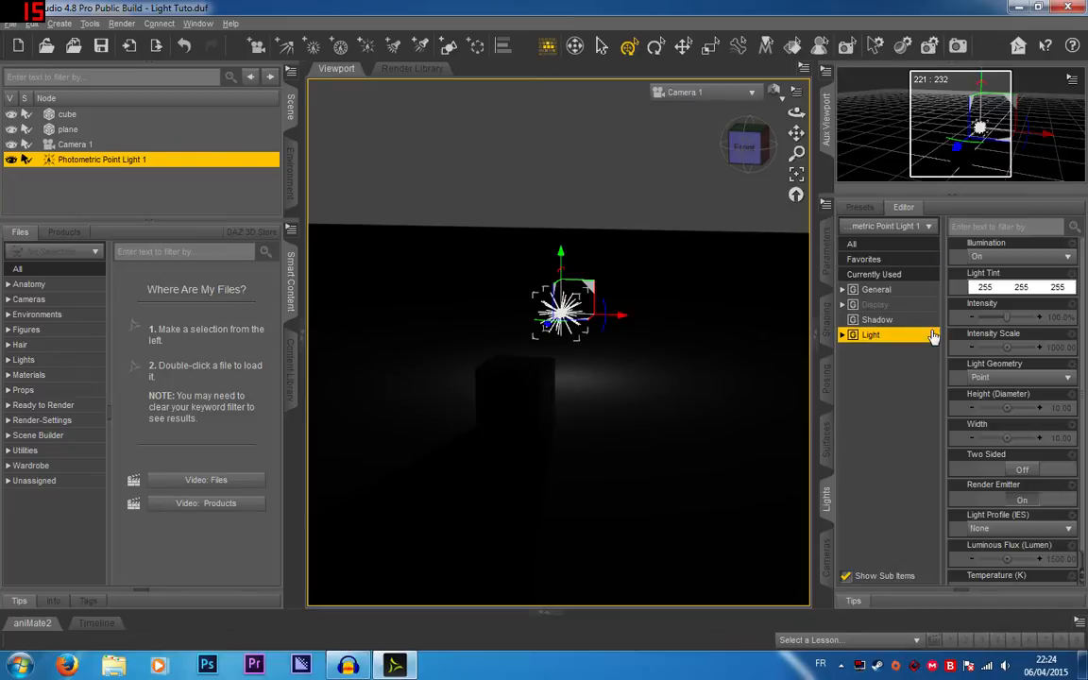
Step: Try a pink light tint of 255, 128, 192 on the point light and restore it to white
click(987, 285)
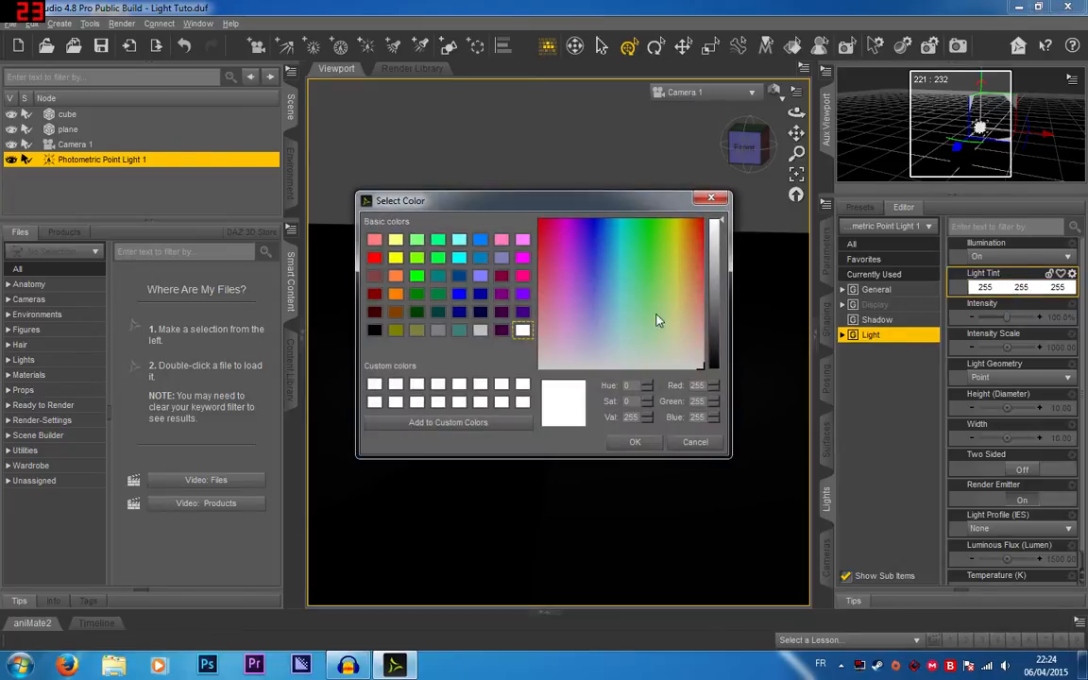
click(501, 239)
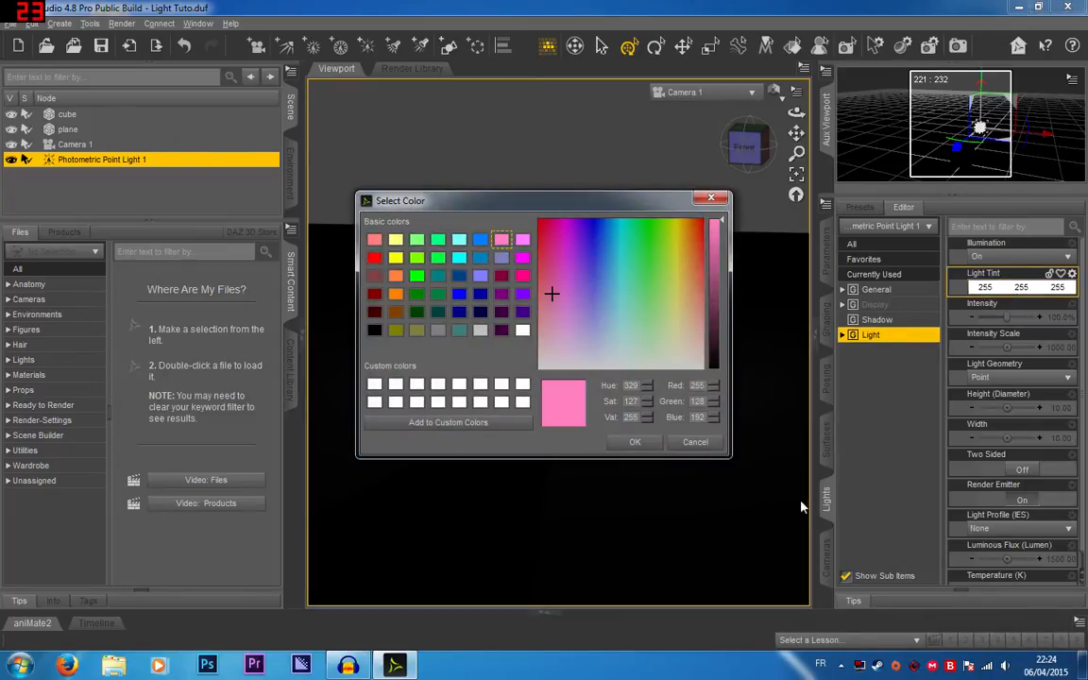
click(637, 443)
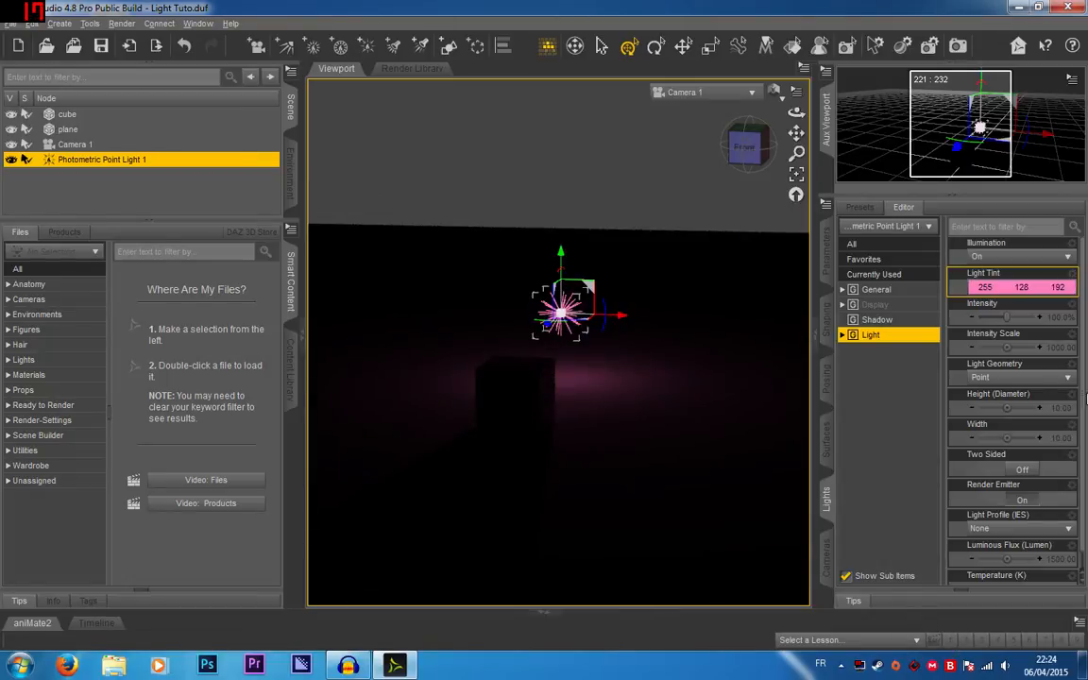
click(1020, 286)
click(524, 331)
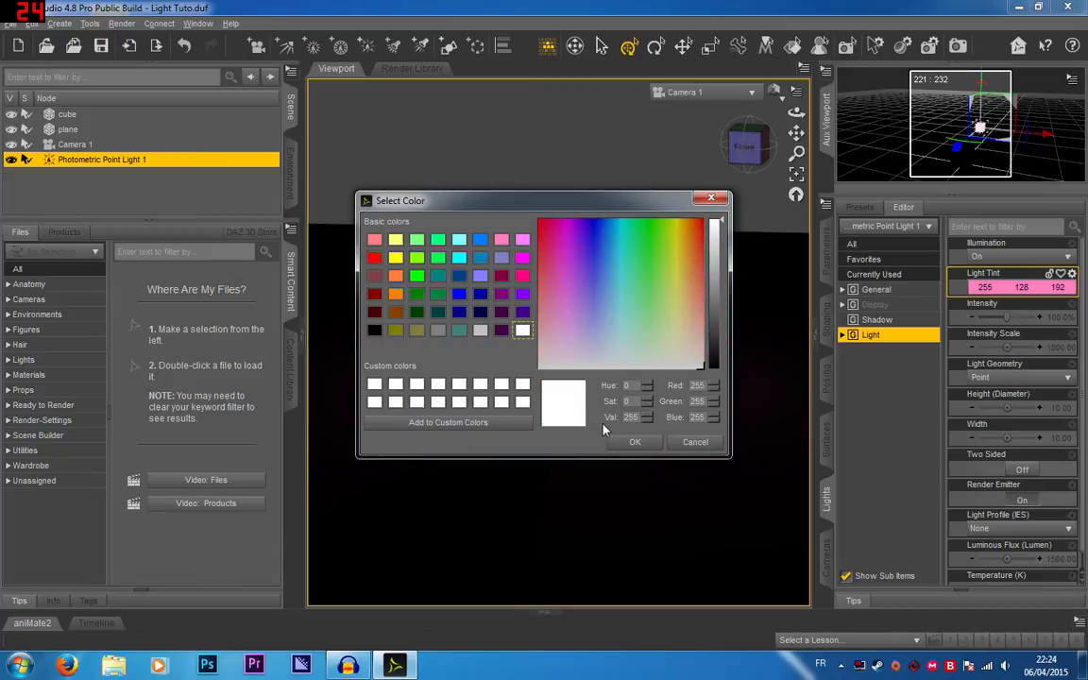
click(635, 442)
Step: Lower the point light's intensity to 0% as a test and raise it to 200%
drag(1020, 318, 1081, 319)
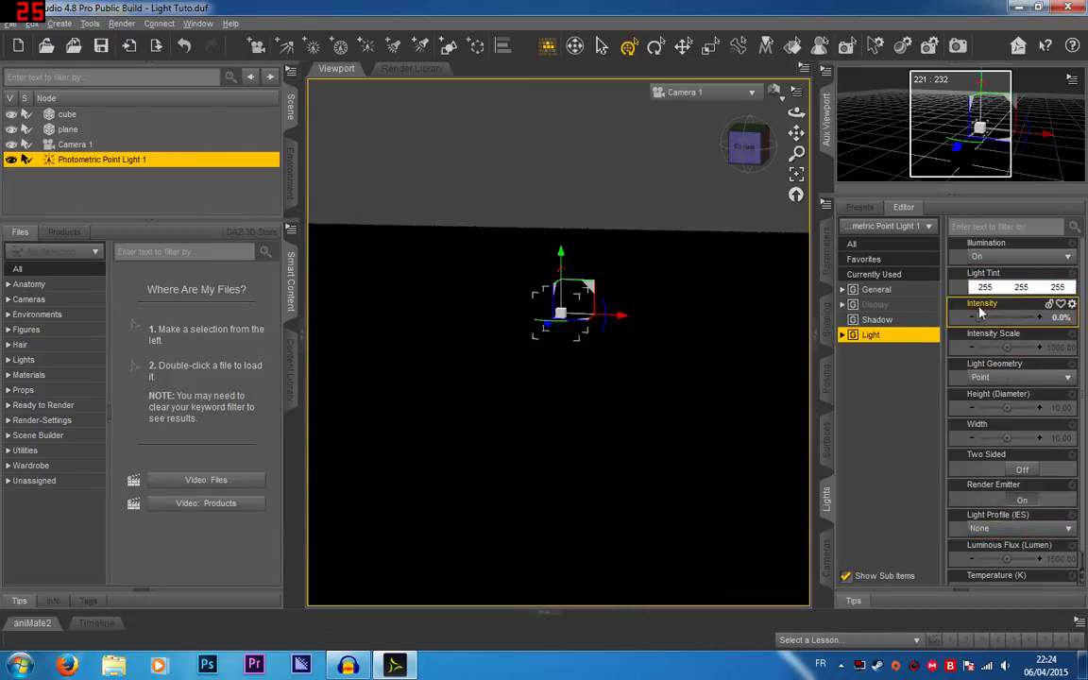
drag(977, 318, 1076, 319)
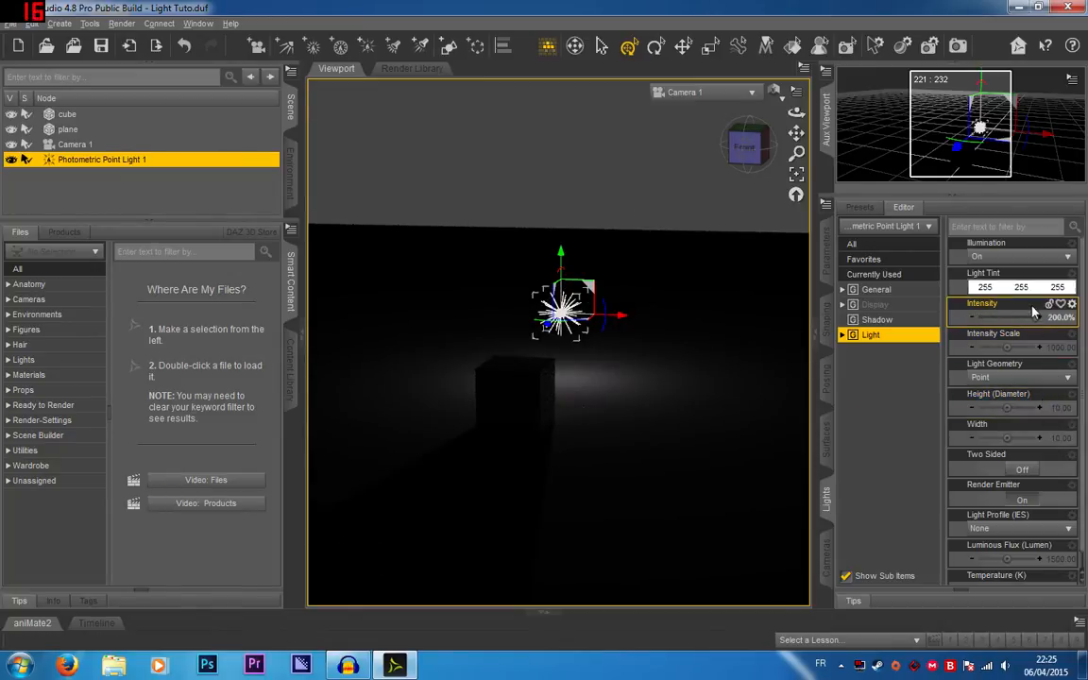
drag(1037, 319, 1073, 318)
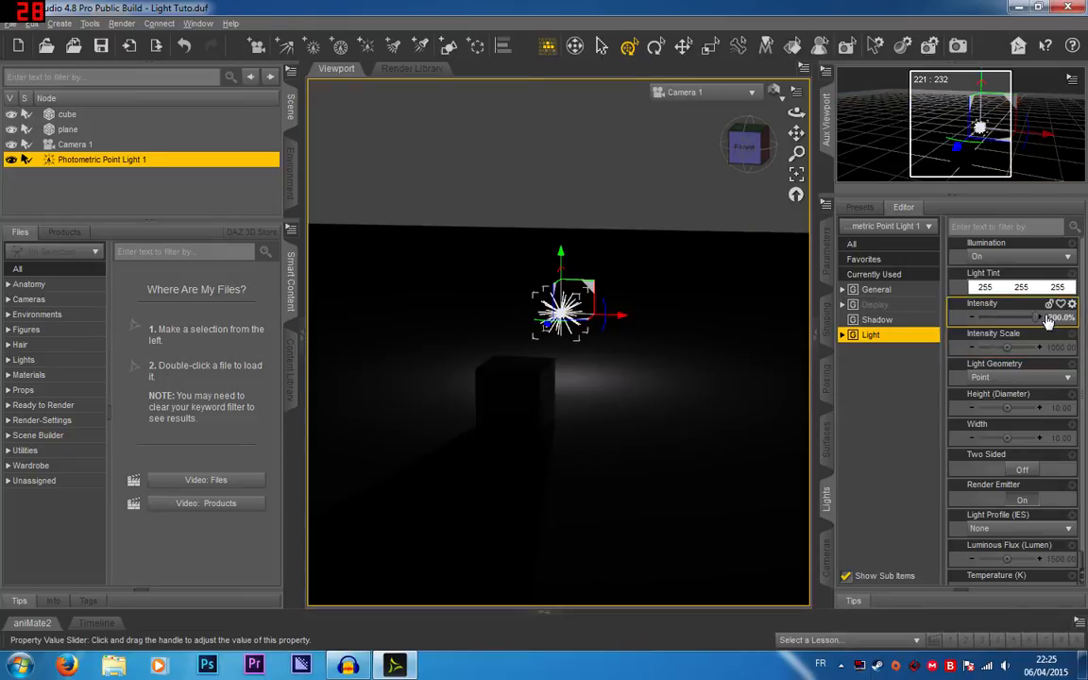
scroll(1049, 529, down, 1)
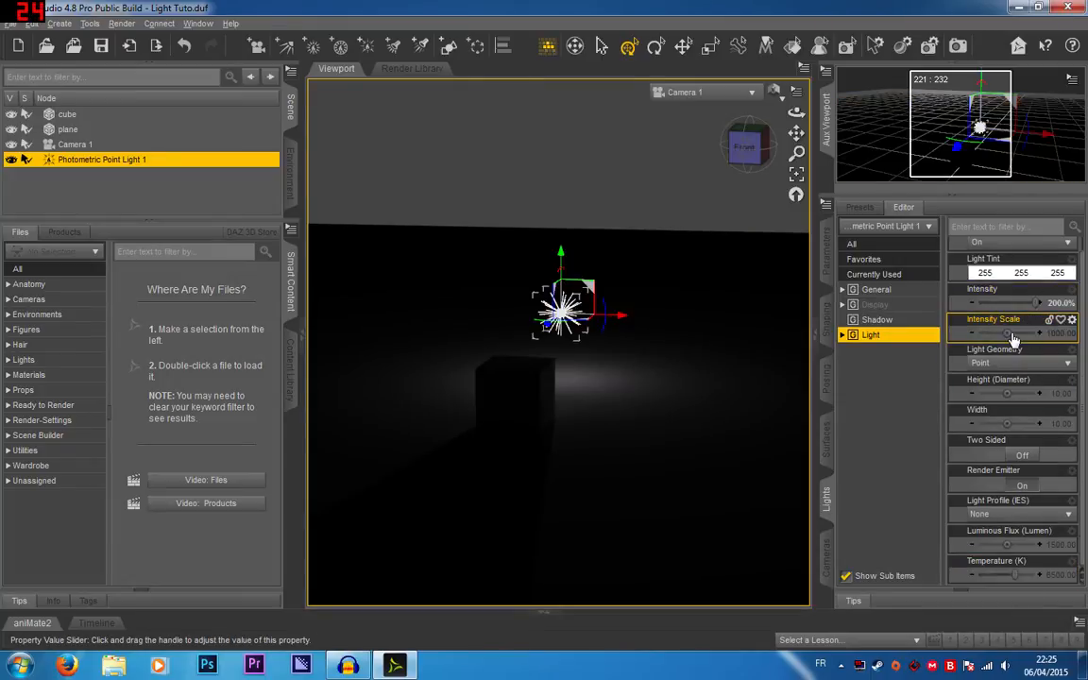
Step: Try a much higher Intensity Scale on the point light, and reset it to the default value
drag(1007, 334, 1029, 334)
drag(1007, 334, 1029, 335)
click(1055, 335)
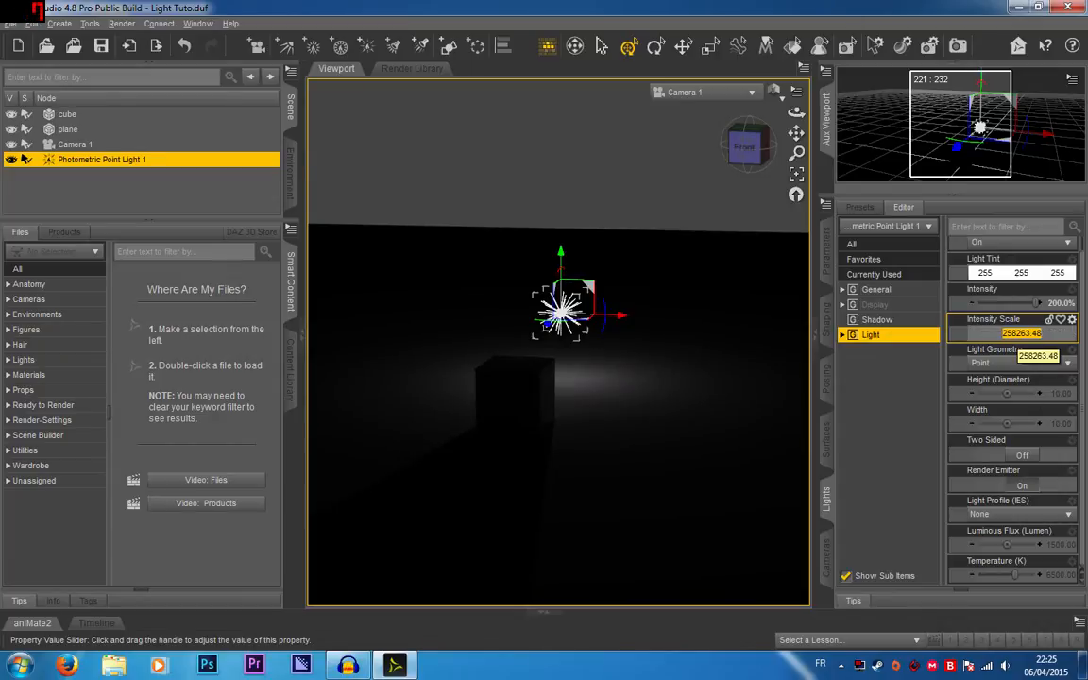
text(1000...)
key(Return)
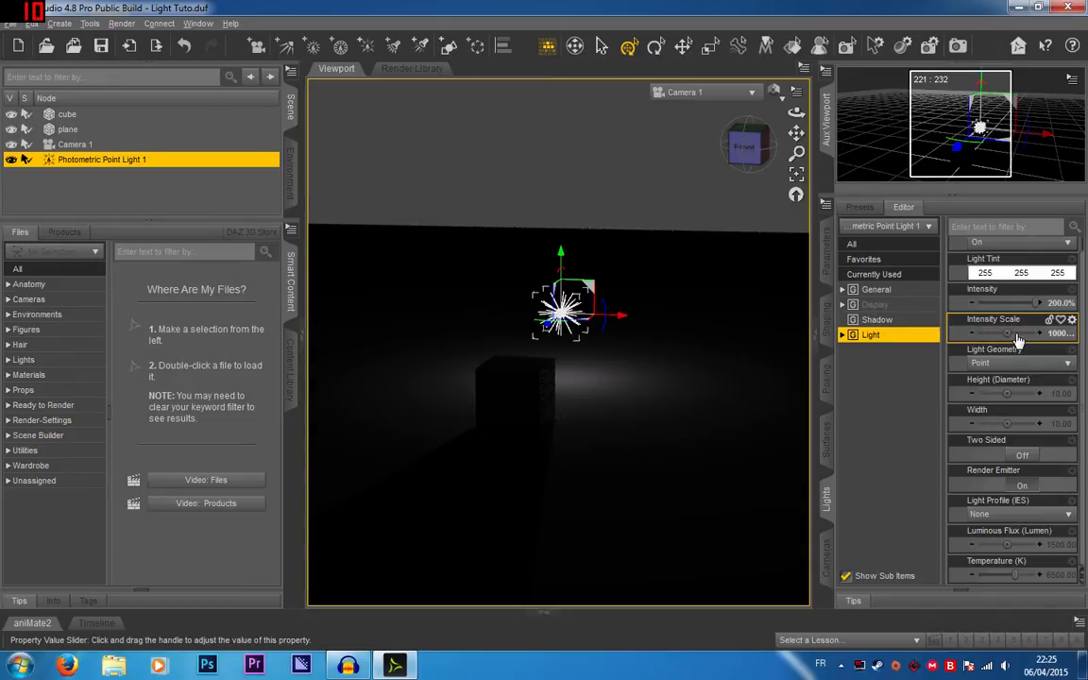
click(1072, 319)
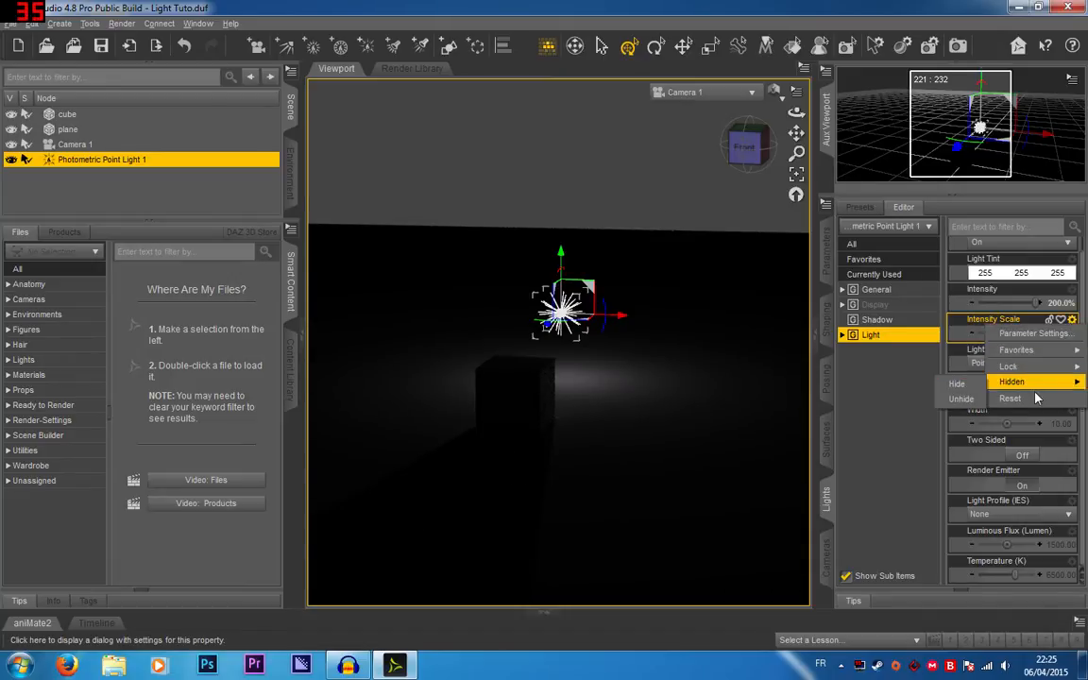
click(1036, 401)
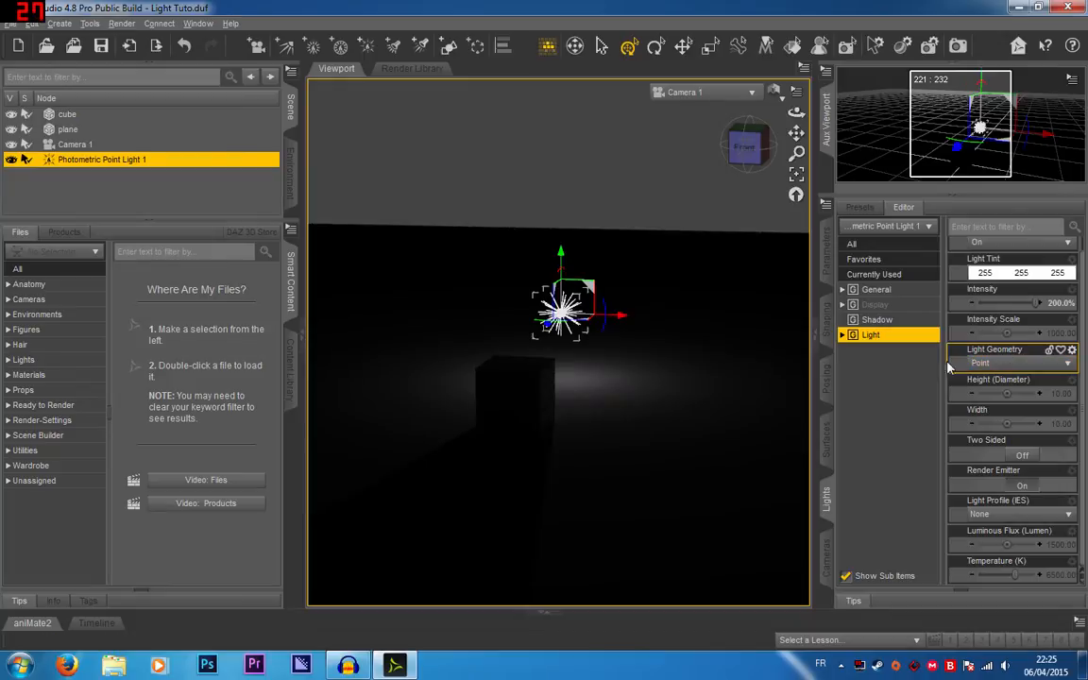
Step: Activate the Node Selection tool, and try the Rectangle light geometry on the point light before returning it to Point
click(1025, 365)
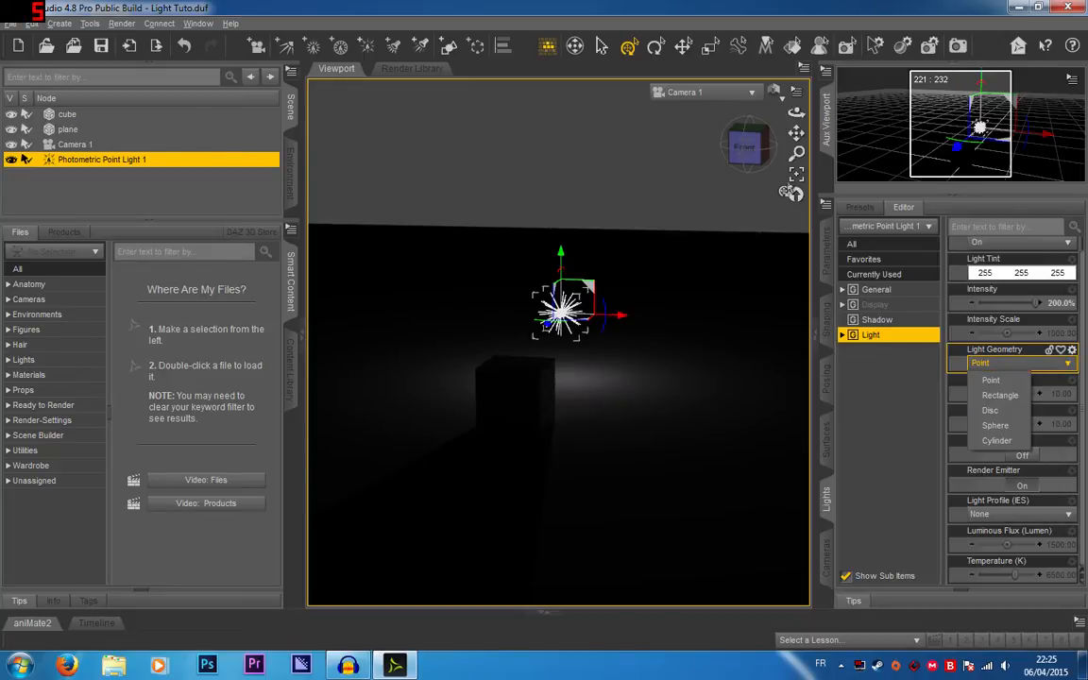
click(601, 45)
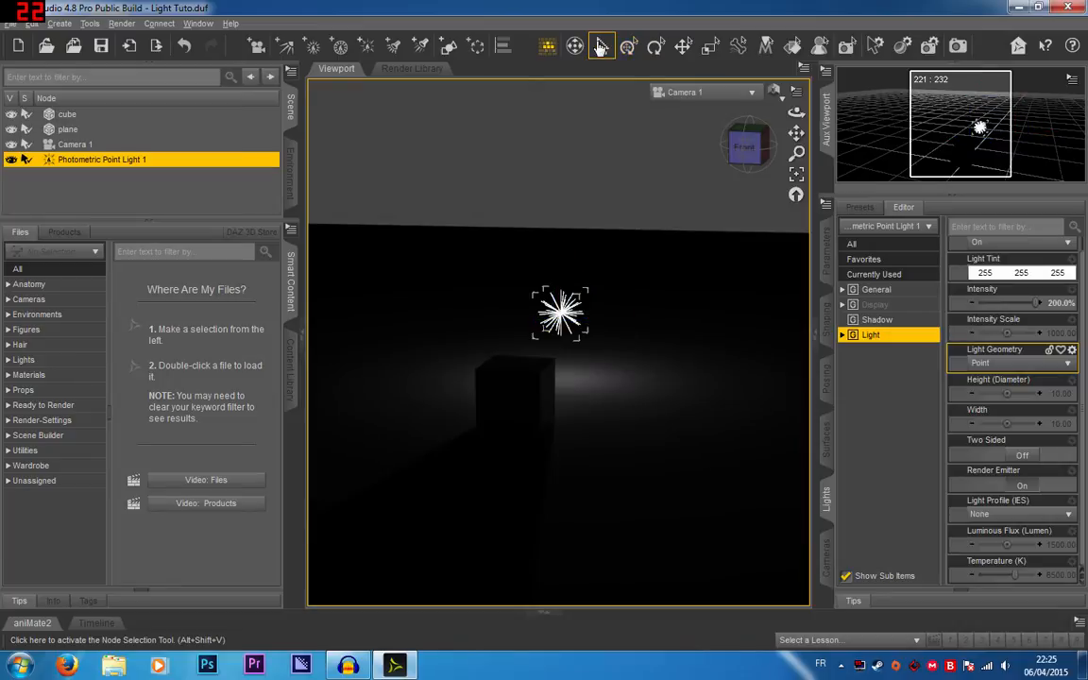
click(986, 363)
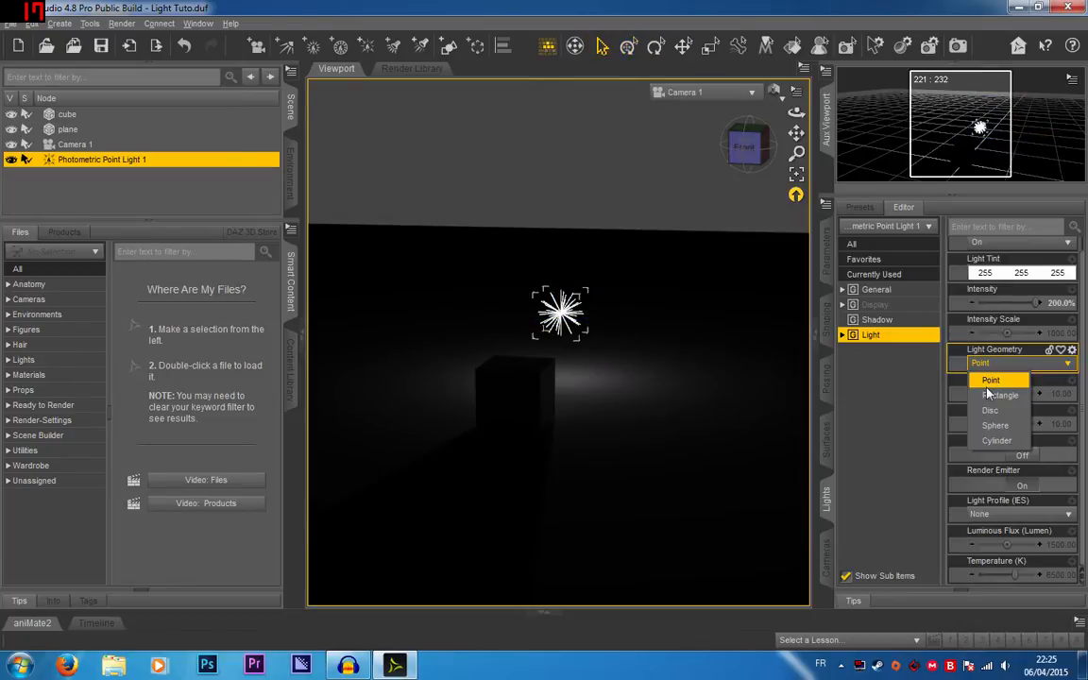
click(1007, 400)
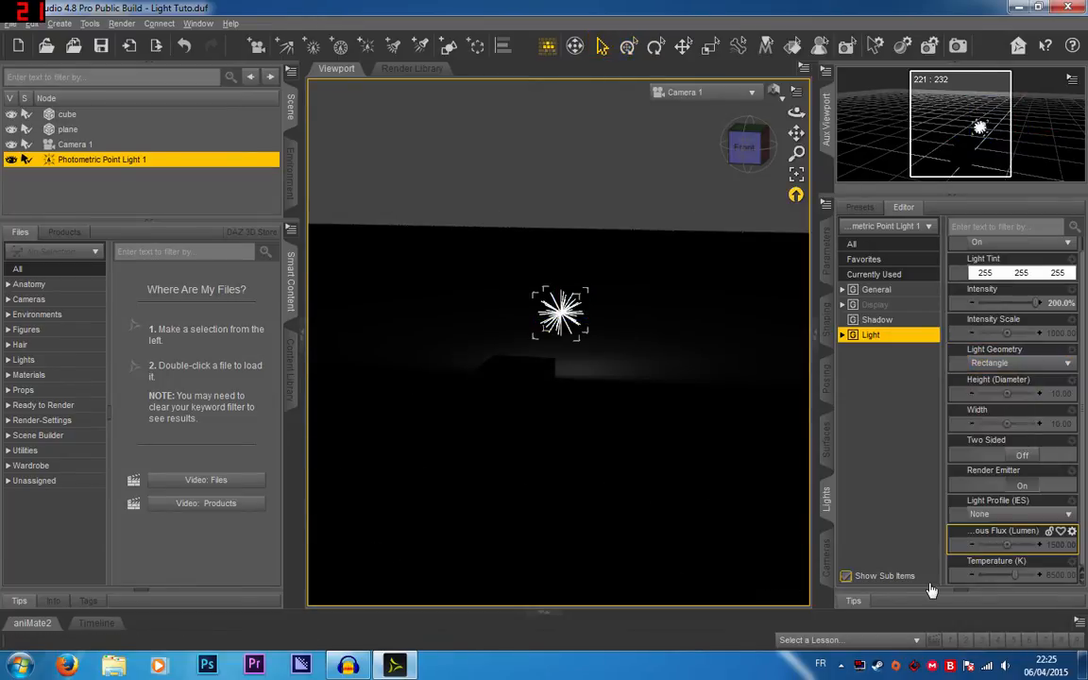
click(1006, 367)
click(949, 391)
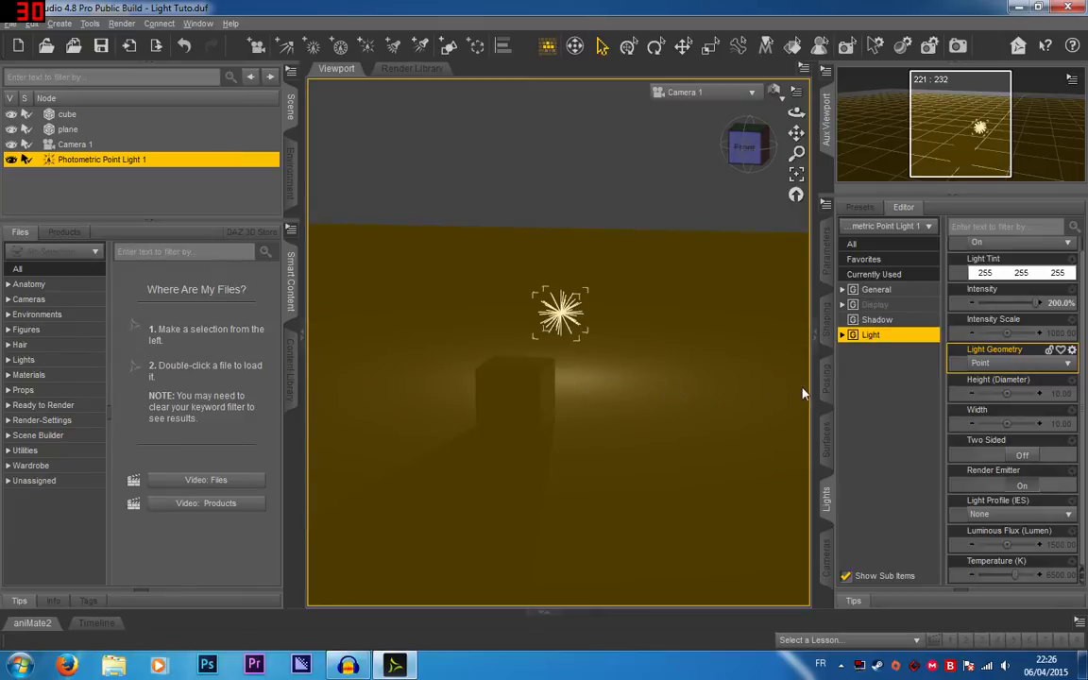
Step: Try the Rectangle light geometry on the point light again, and switch it to Disc
click(1017, 362)
click(921, 378)
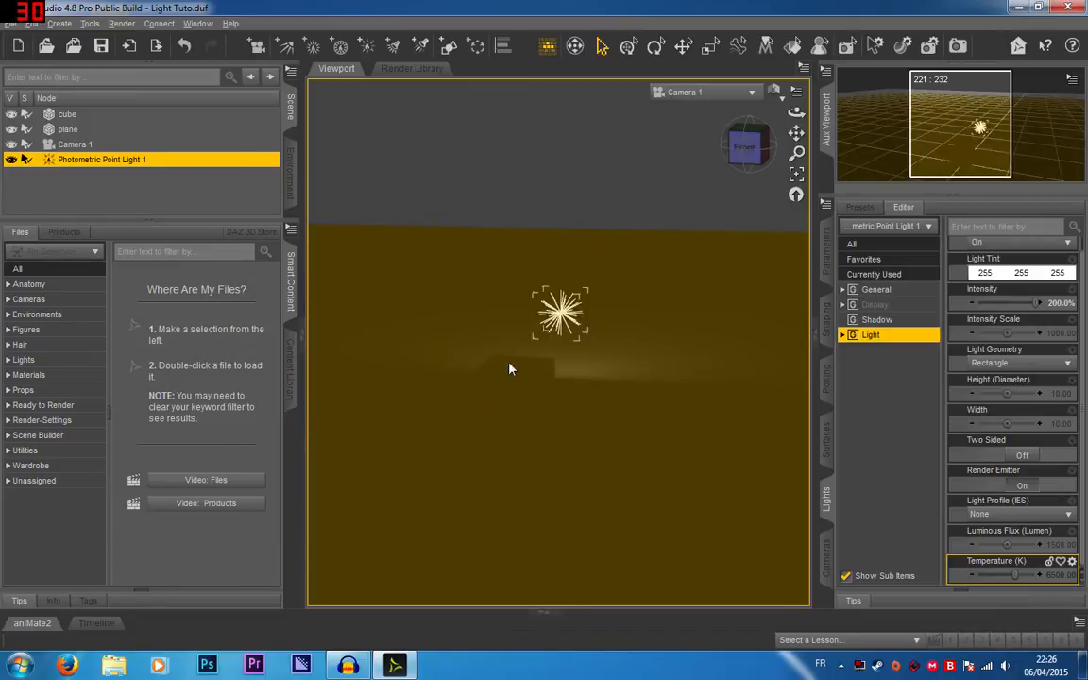
click(1018, 363)
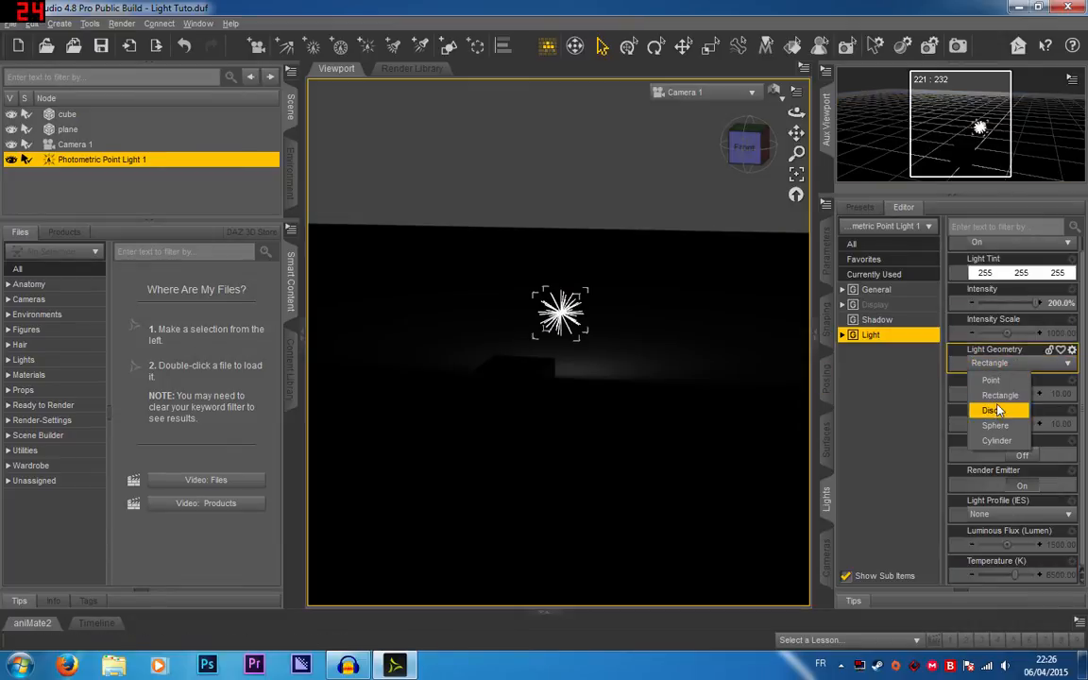
click(997, 416)
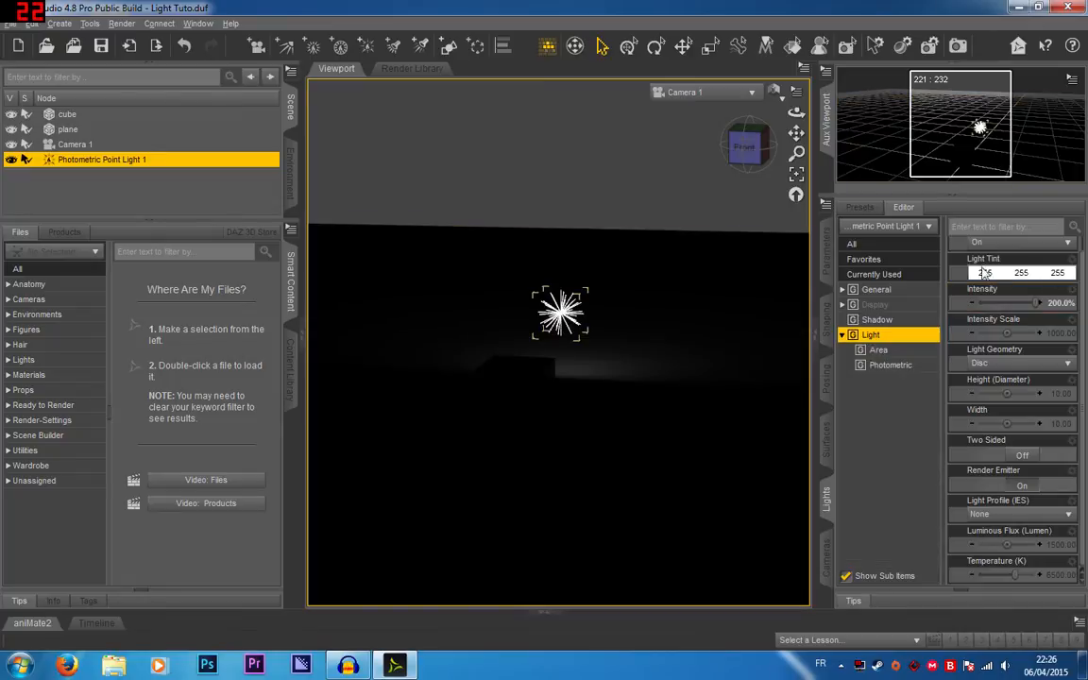
Step: Turn the point light around by setting its Y Rotate to 180
click(826, 251)
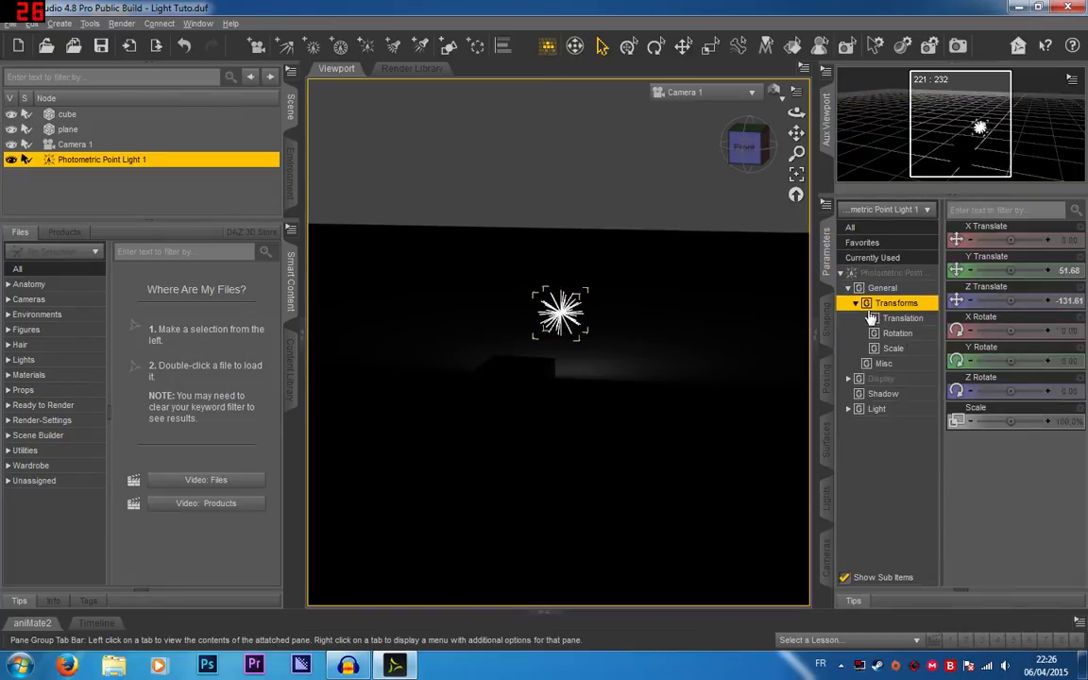
click(1026, 361)
text(18)
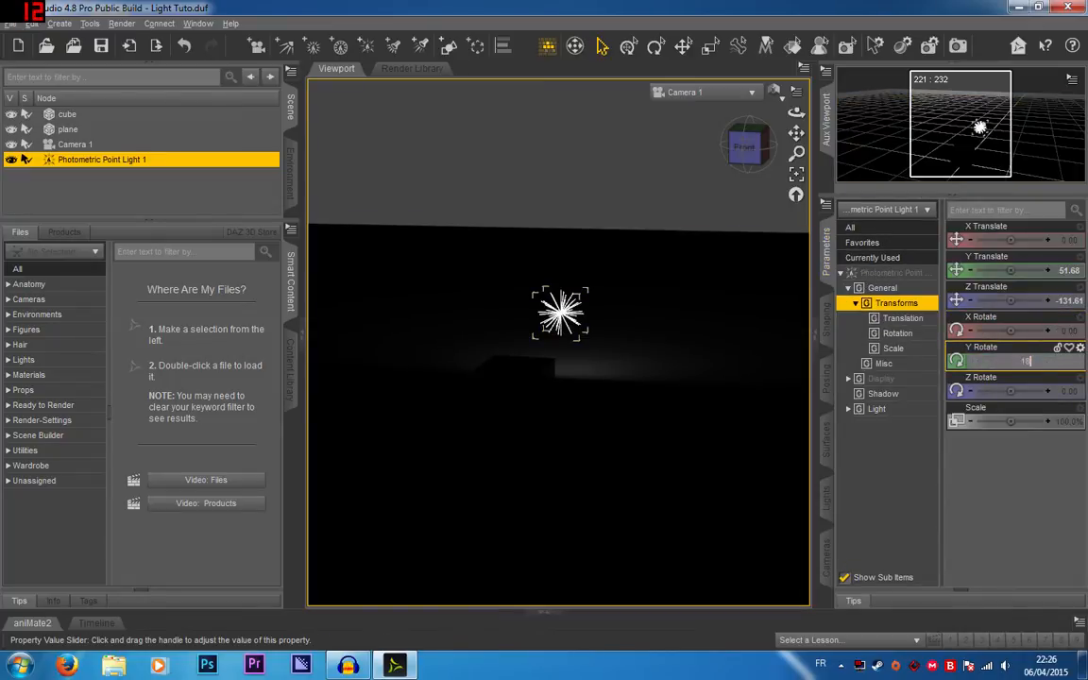
text(0)
key(Return)
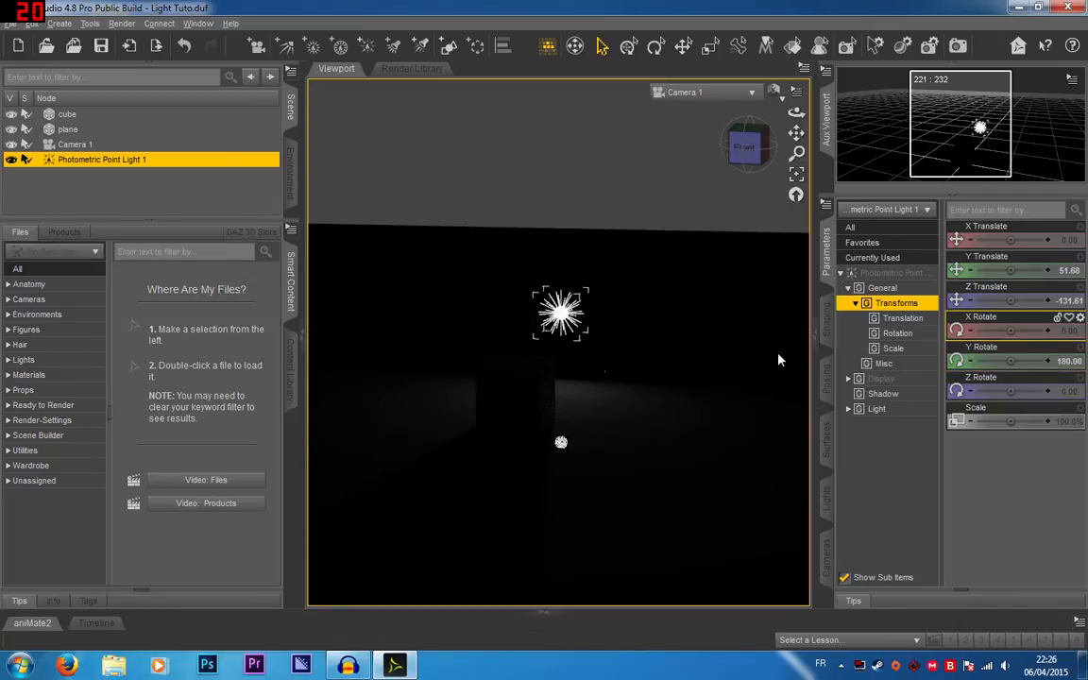
Step: Move the cube away from the light to about X -47.24, Y -10.44 and Z 8.37
click(526, 375)
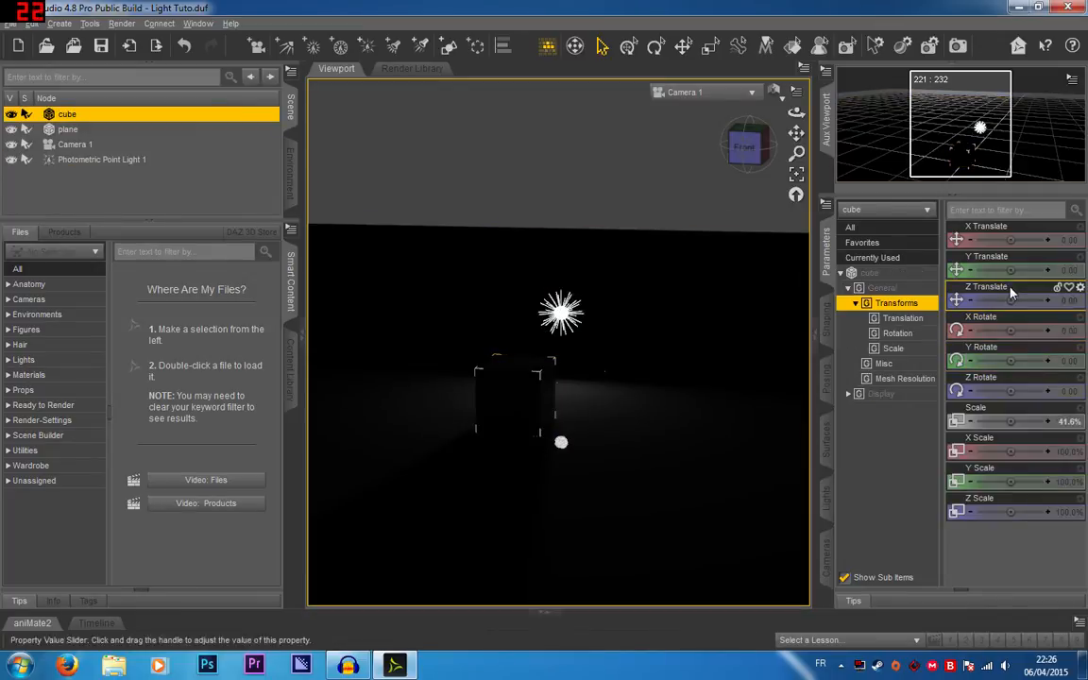
drag(1010, 272, 1020, 301)
drag(1010, 240, 967, 239)
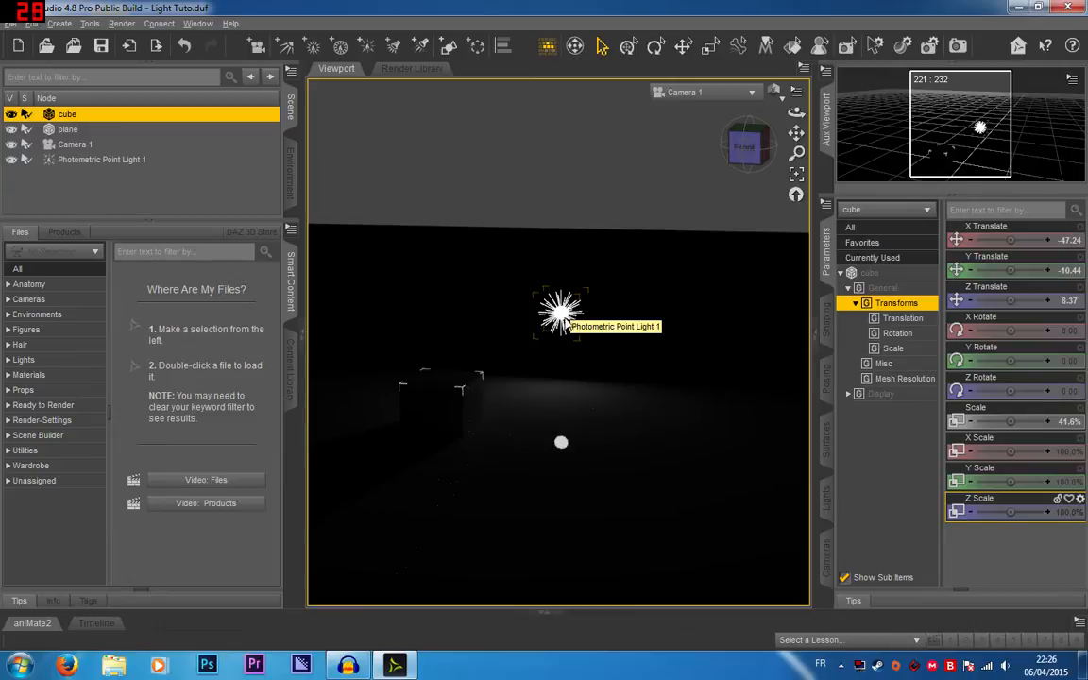
Step: Select Photometric Point Light 1 in the light settings and set its light geometry to Rectangle
click(826, 557)
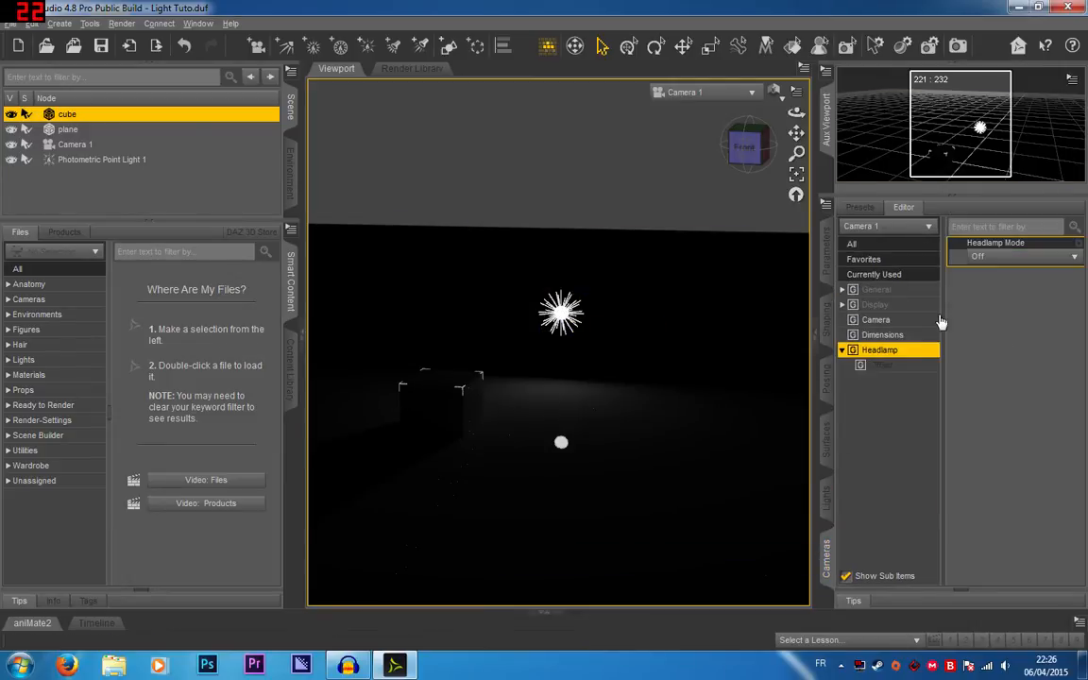
click(826, 497)
click(910, 226)
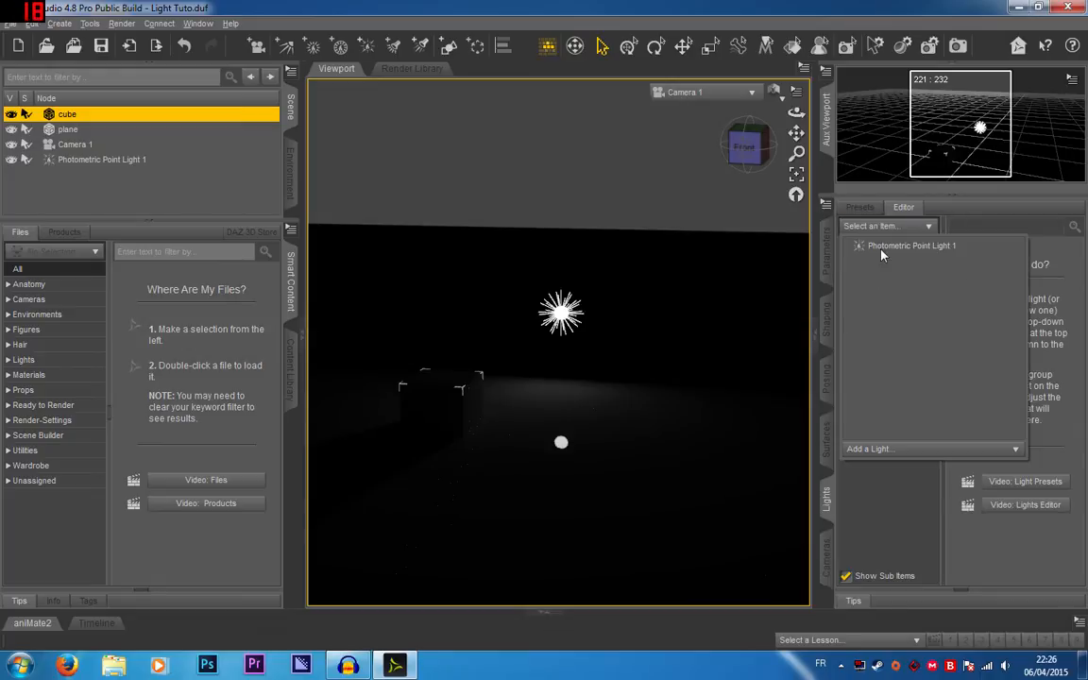
click(911, 245)
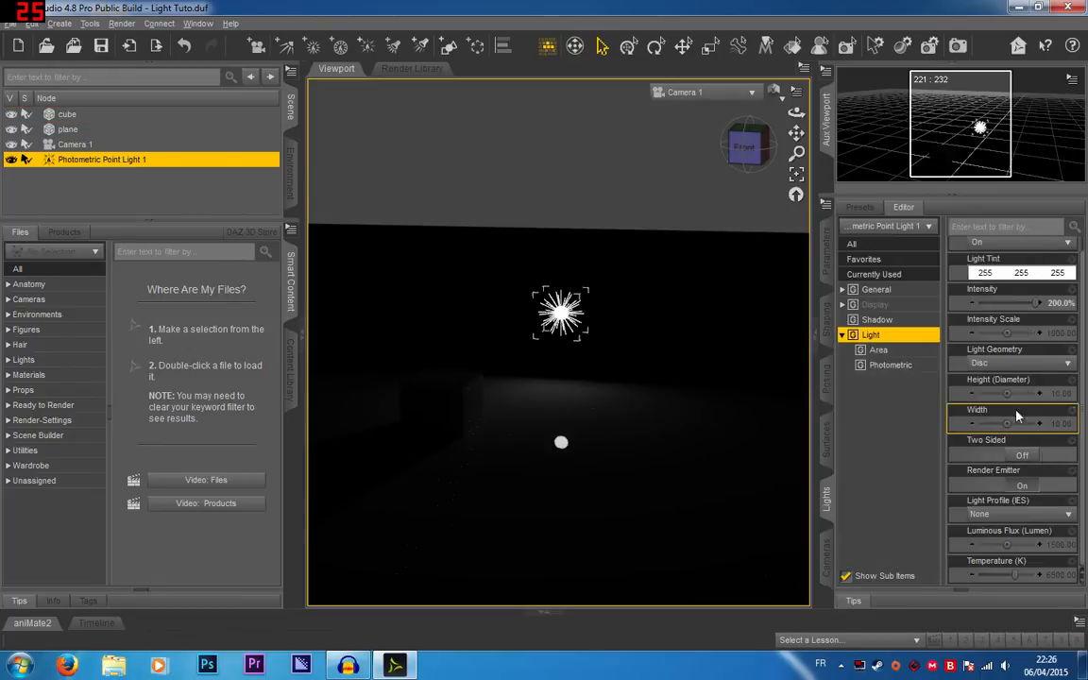
click(1020, 363)
click(999, 395)
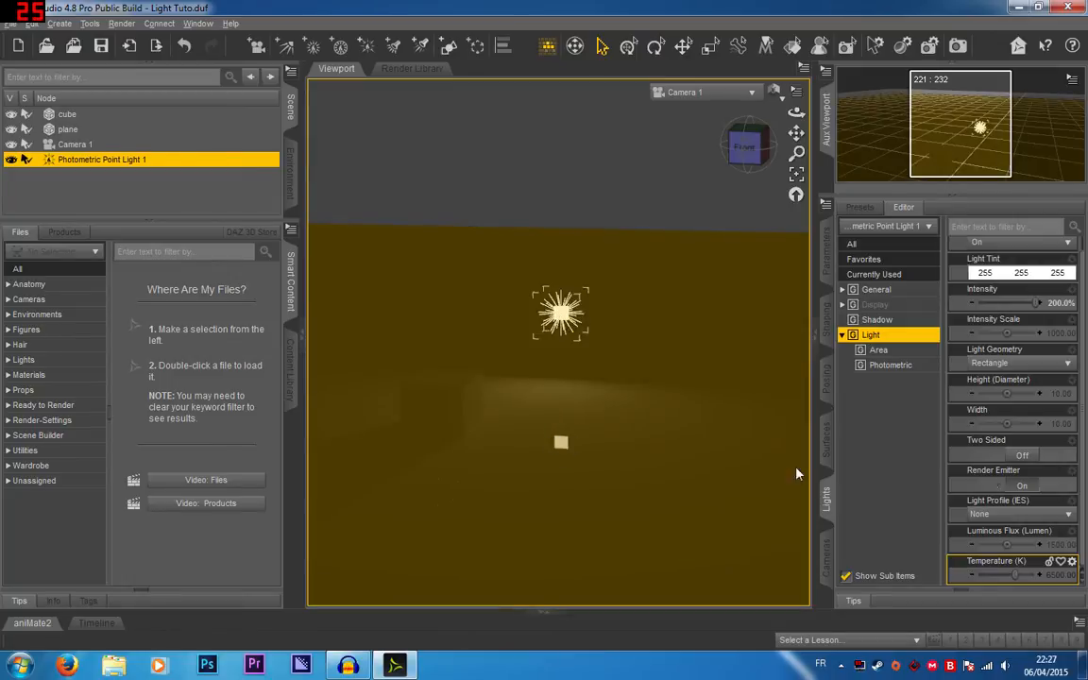
Step: Try the Sphere and Cylinder light geometries on the point light, and return it to Rectangle
click(1020, 363)
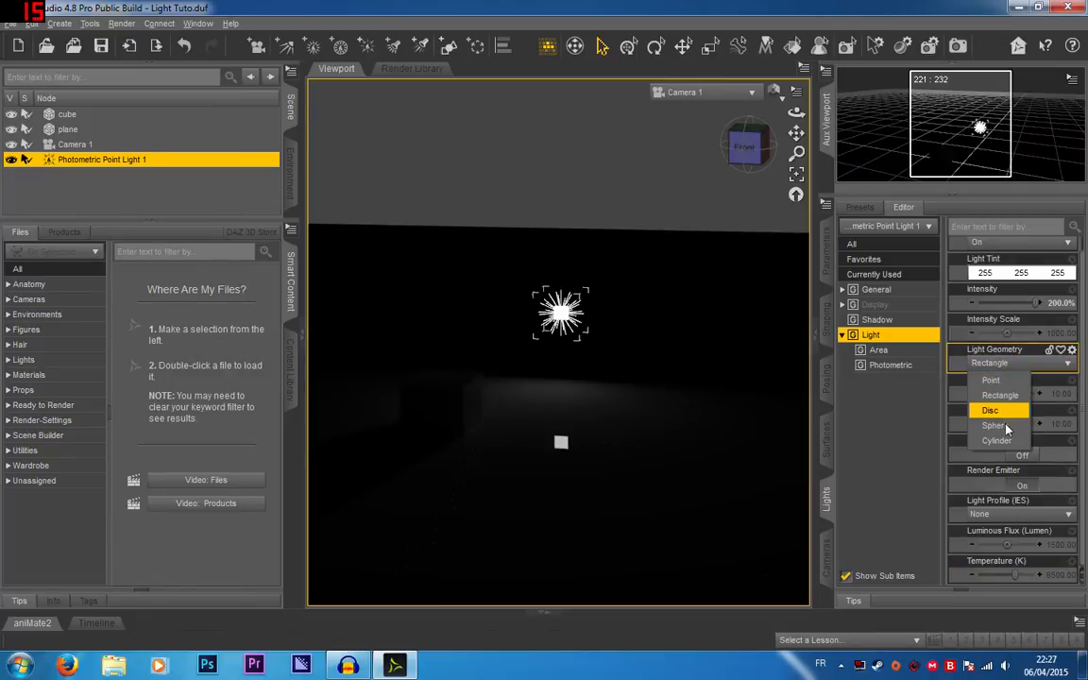
click(1004, 427)
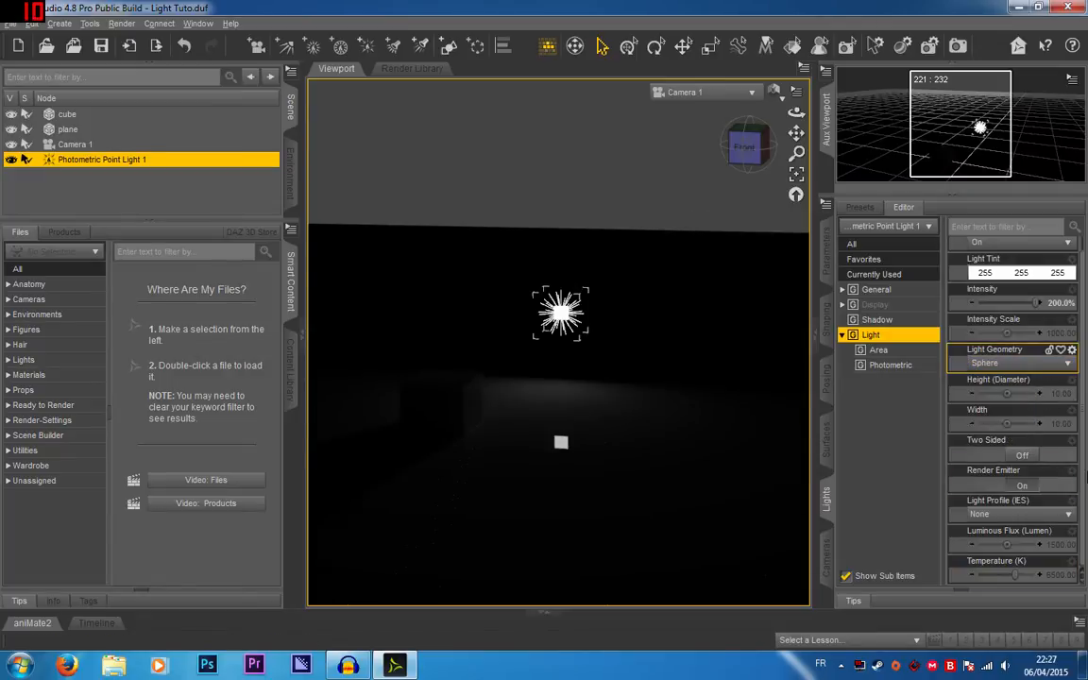
click(1016, 364)
click(992, 439)
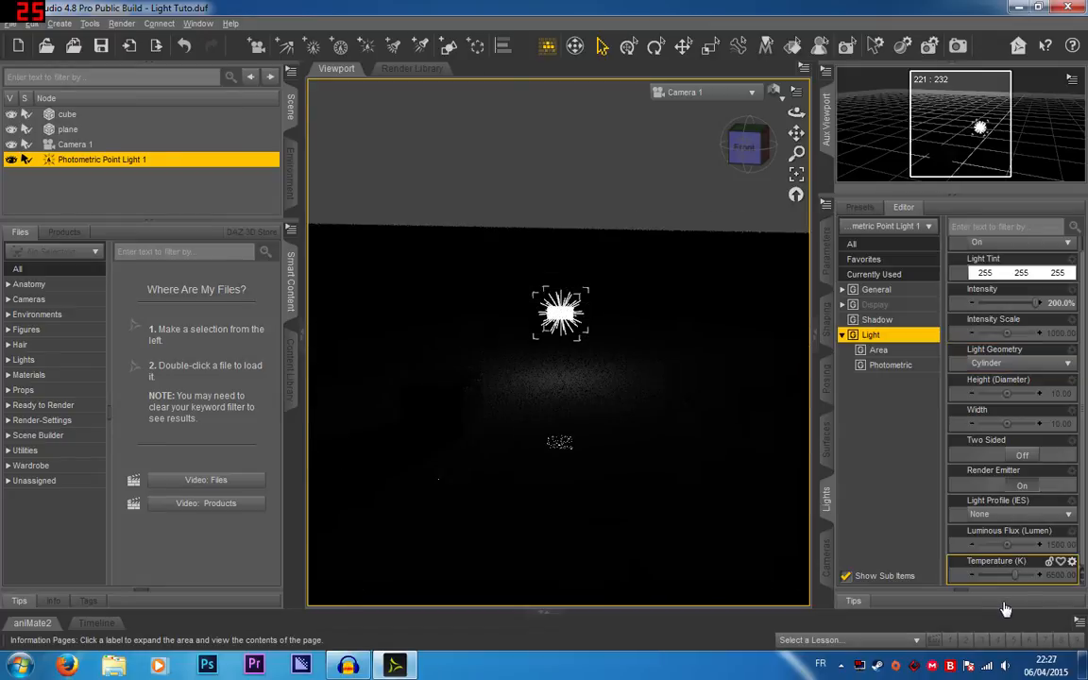
click(1017, 364)
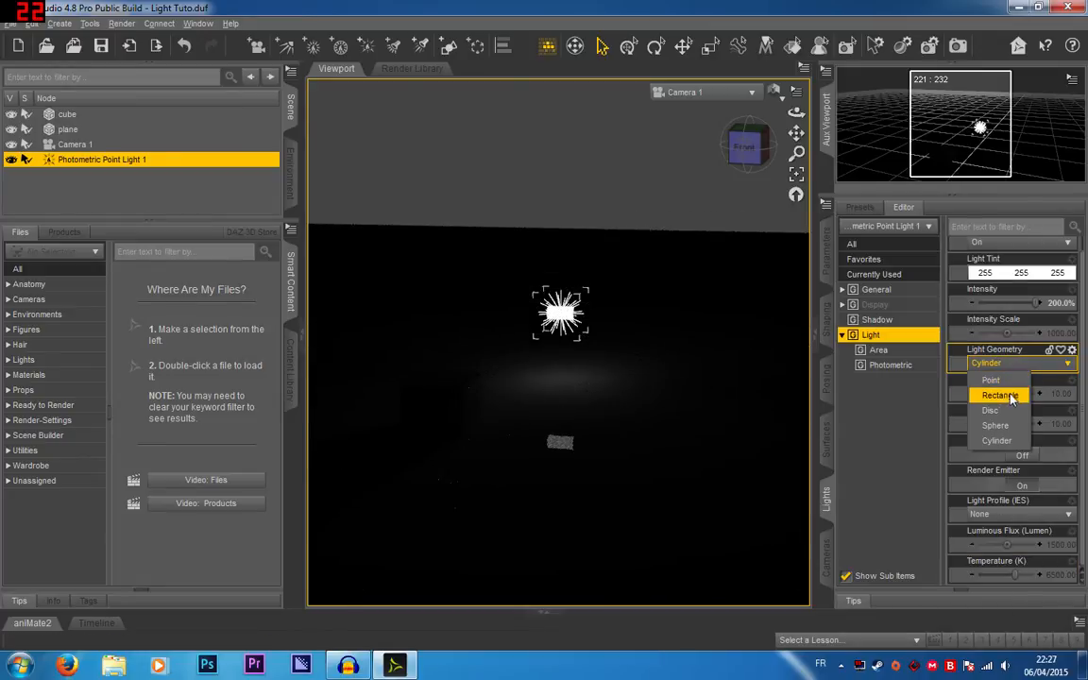
click(1003, 396)
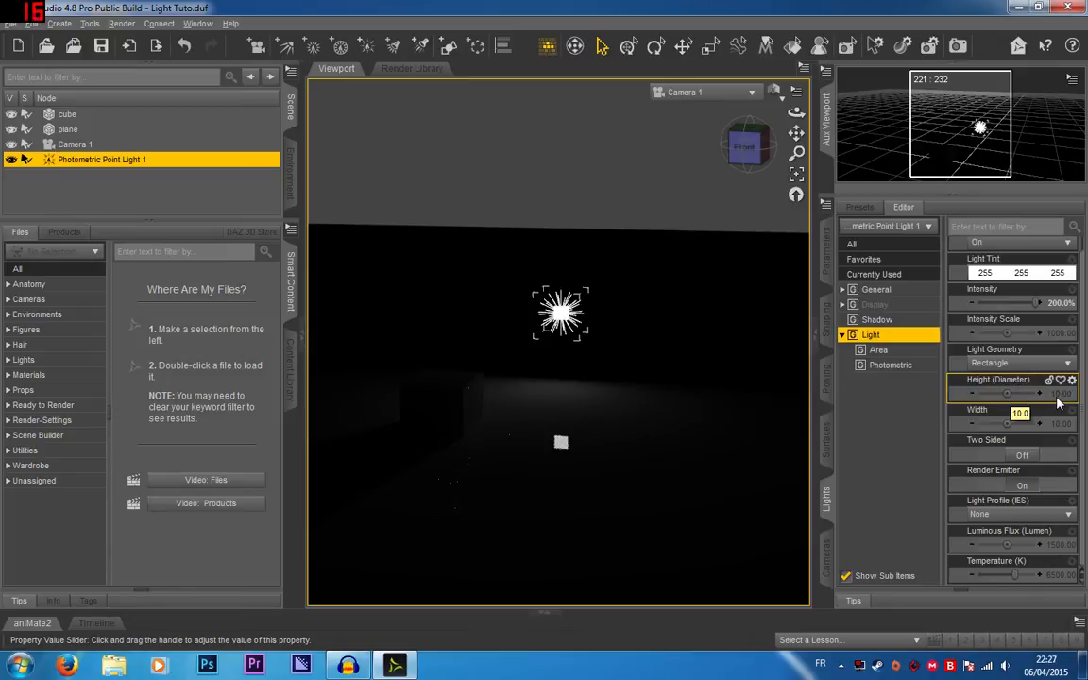
Step: Enlarge the rectangular light by setting both its height and its width to 100
double_click(1018, 393)
text(100)
key(Return)
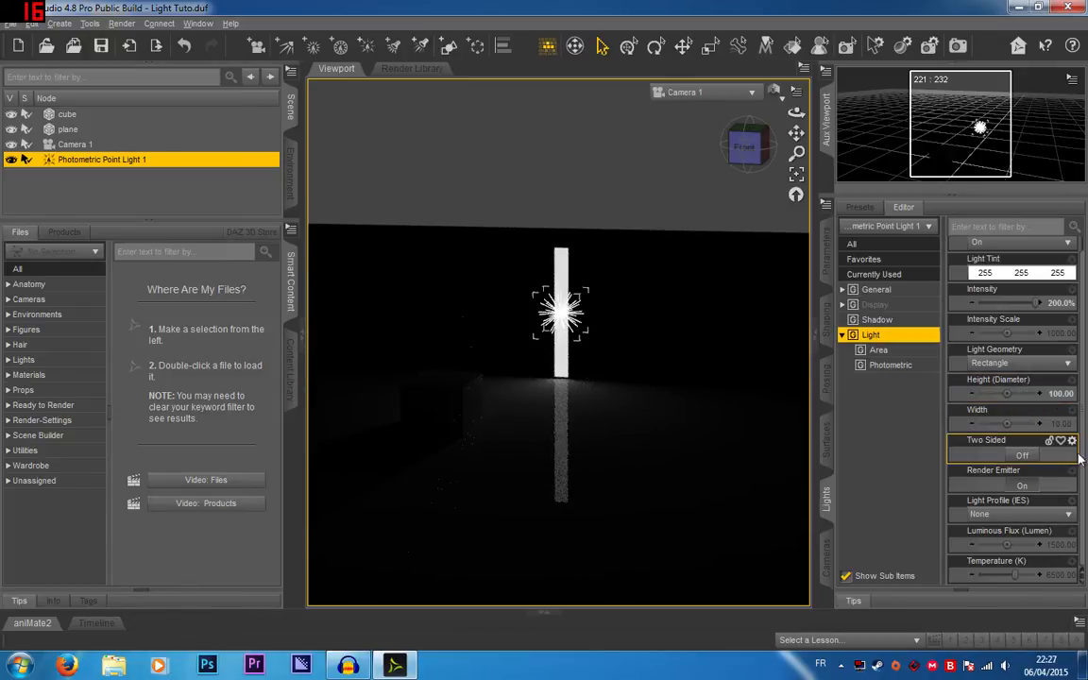
mouse_move(1057, 427)
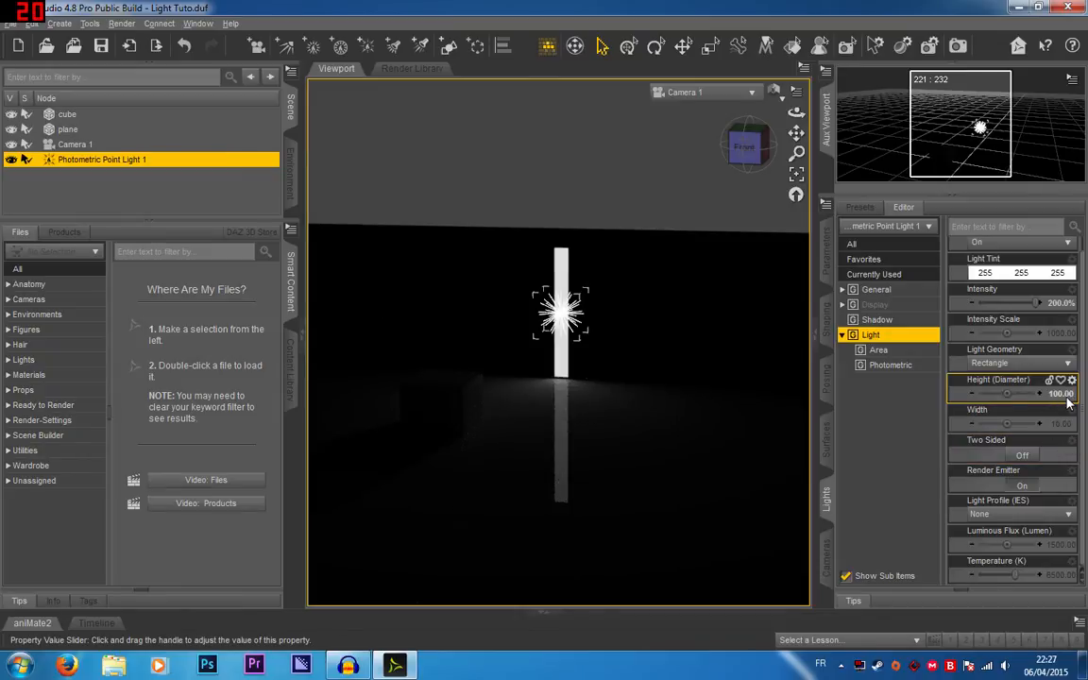
mouse_move(1068, 403)
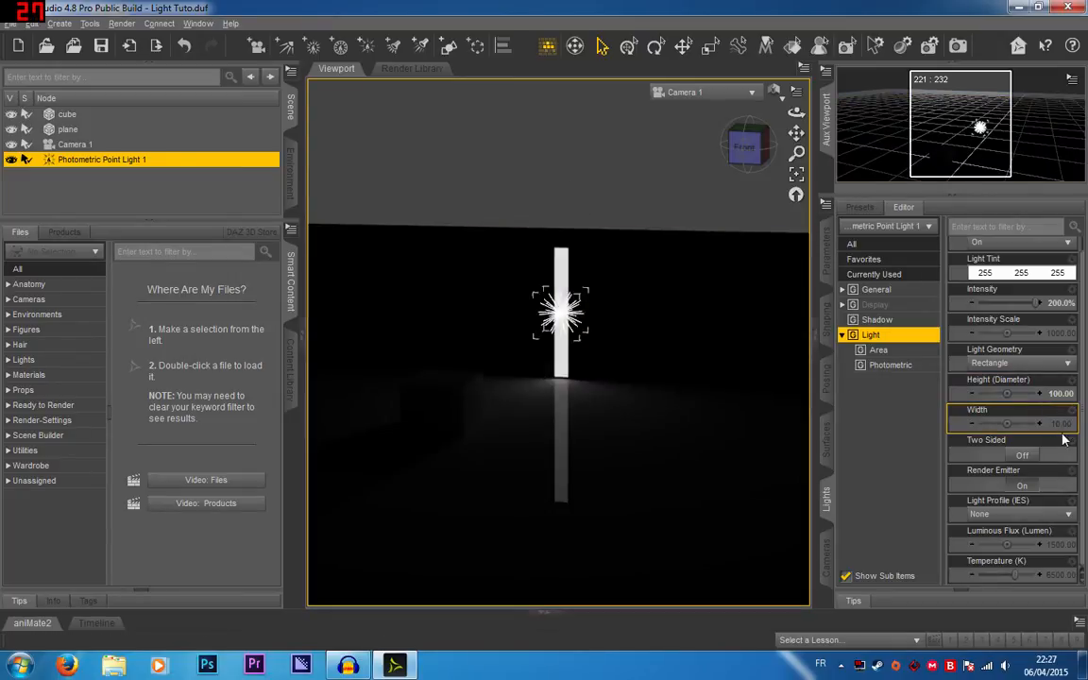
text(100)
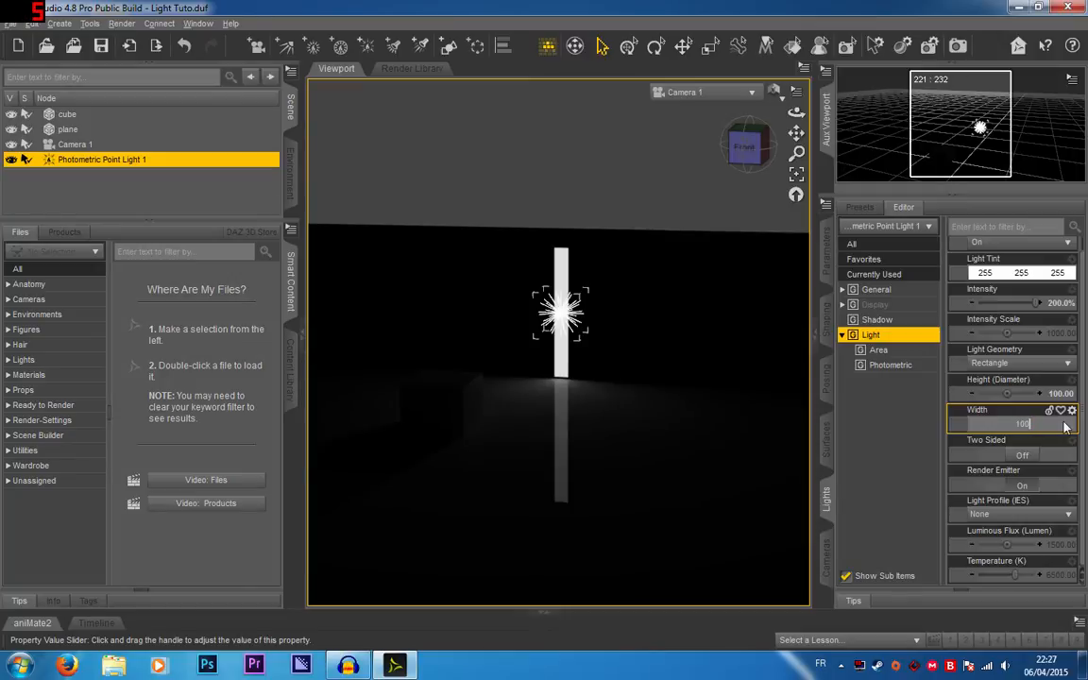
key(Return)
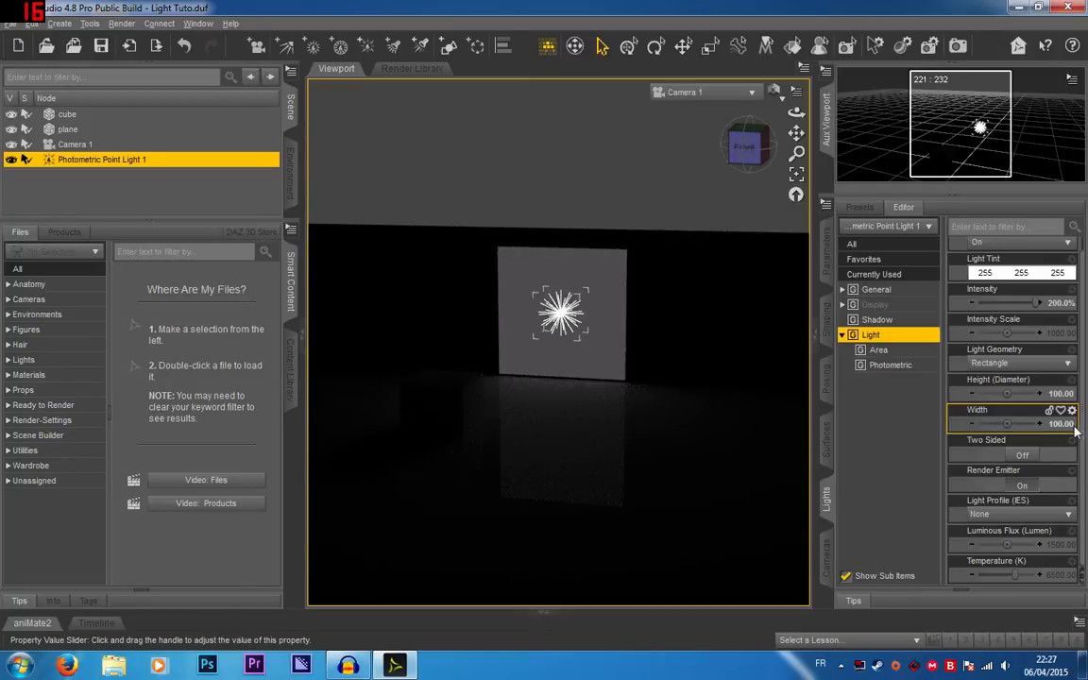
Step: Reset the rectangular light's width and height to their default values
click(1072, 410)
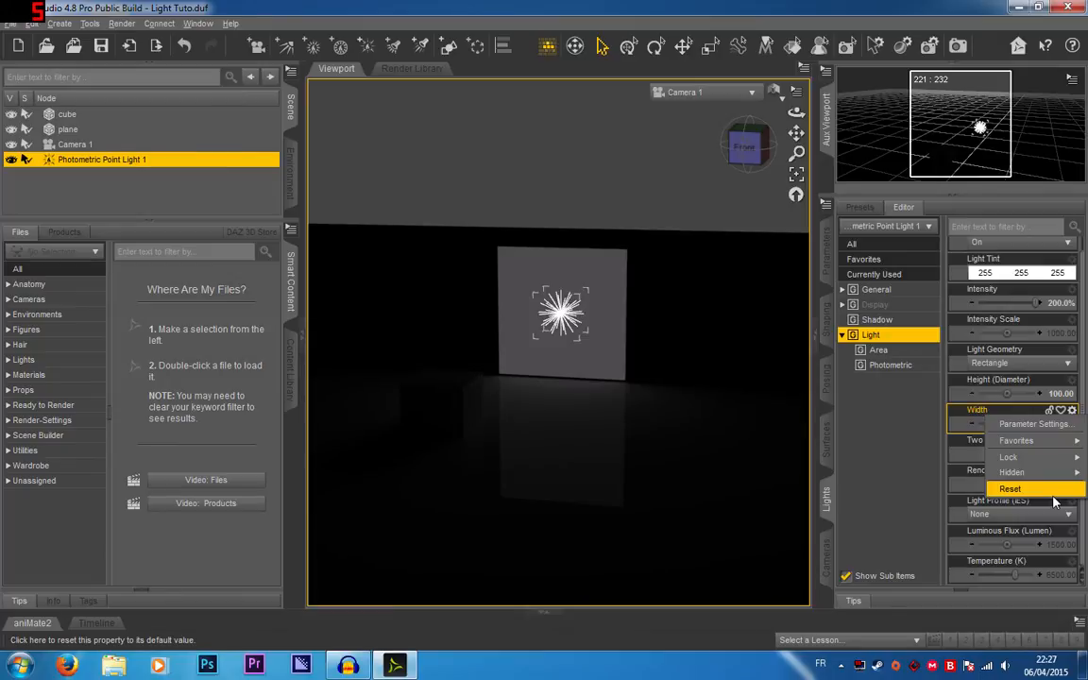
click(1054, 499)
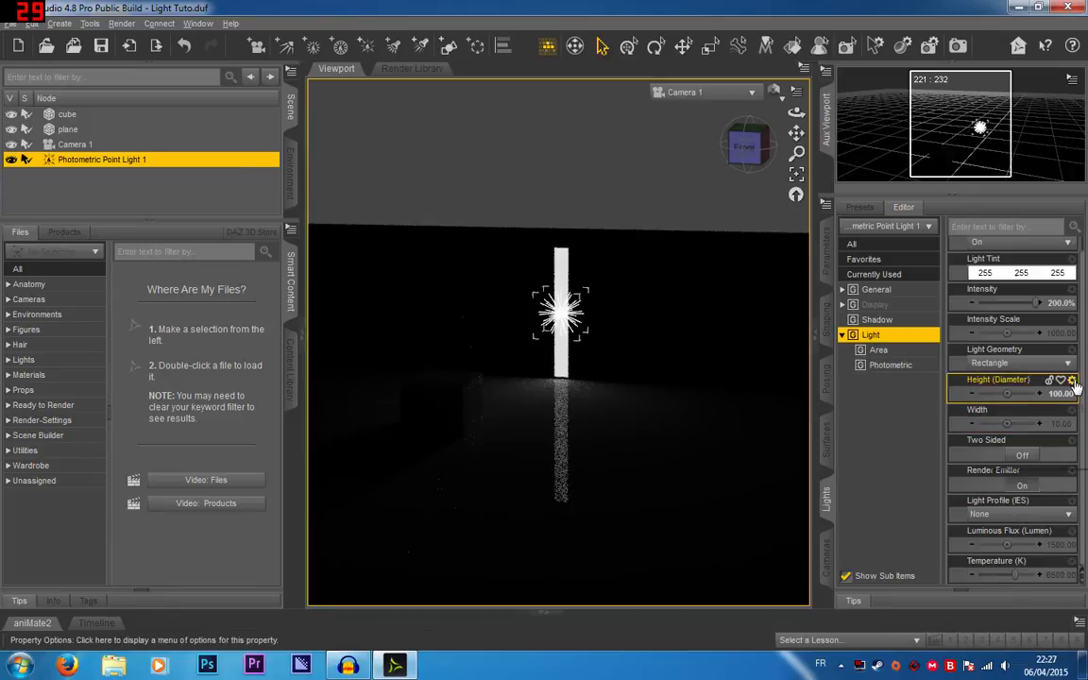
click(1072, 380)
click(1064, 462)
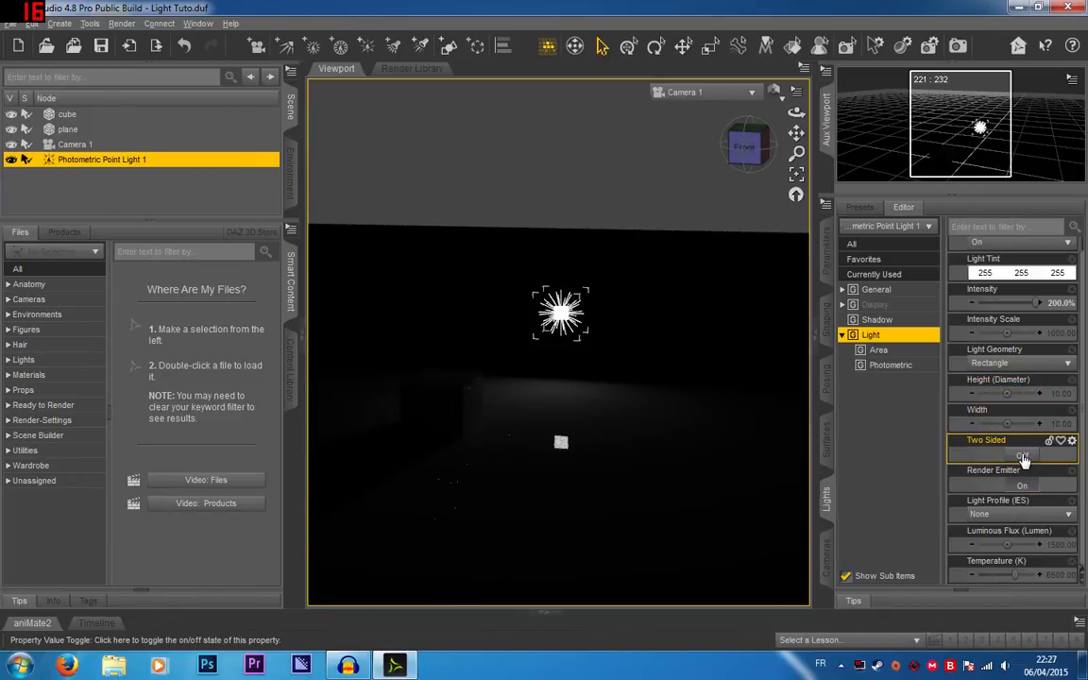
Step: Set the point light's geometry to Cylinder and inspect the shape of its emitter from close up at an angle
click(1020, 364)
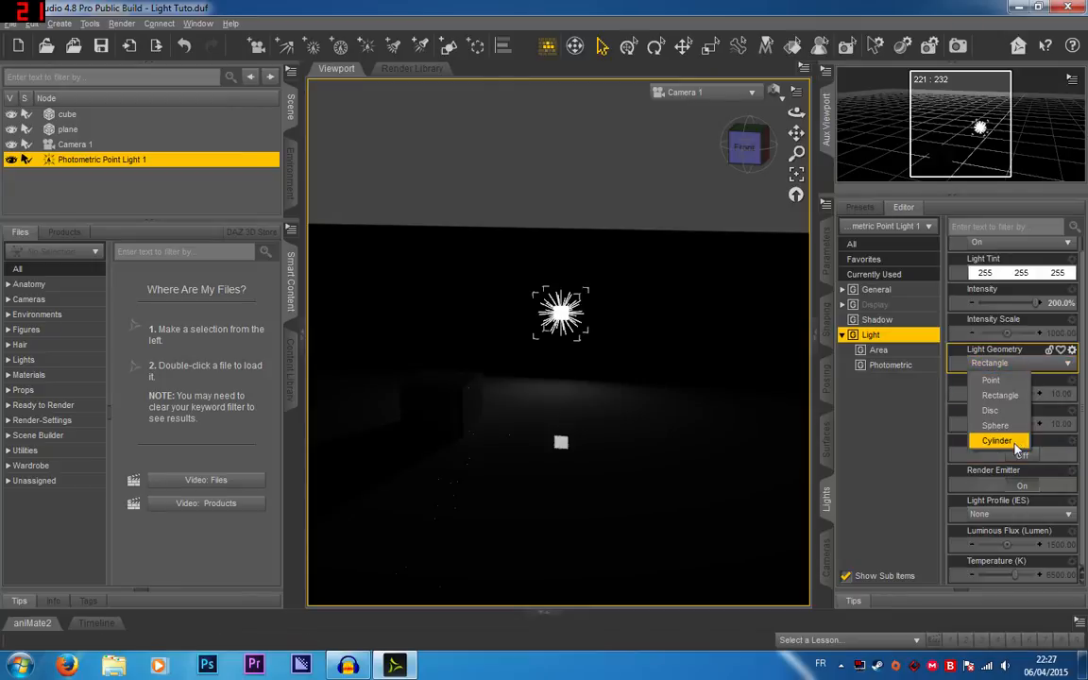
click(999, 441)
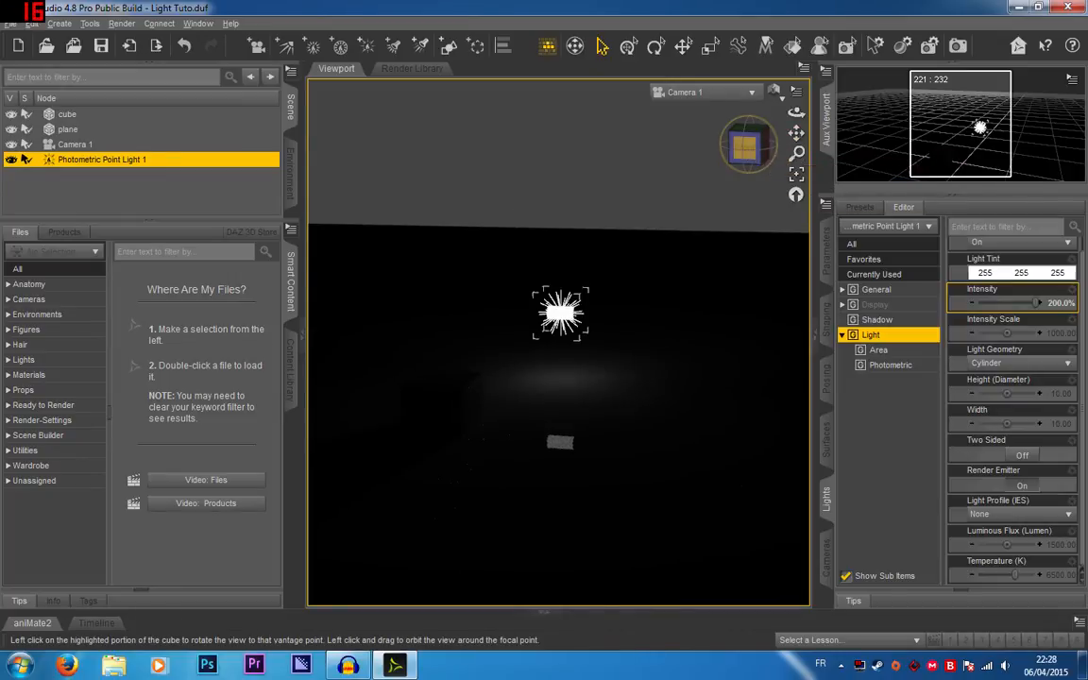
drag(745, 147, 697, 150)
drag(796, 133, 861, 113)
scroll(489, 395, up, 4)
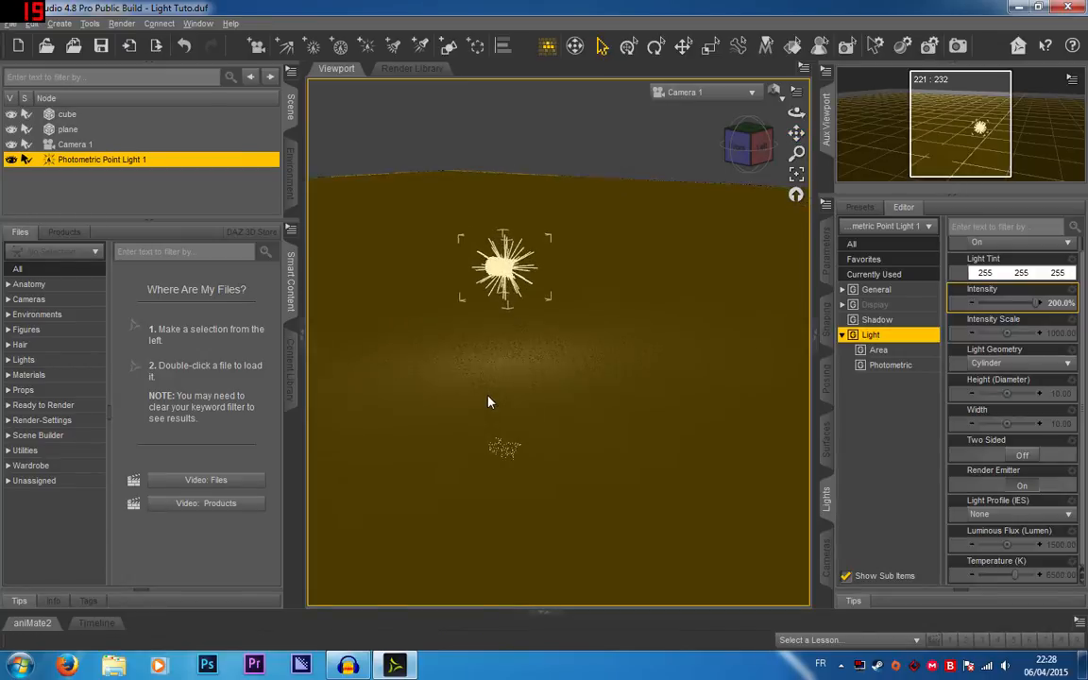
scroll(488, 402, up, 3)
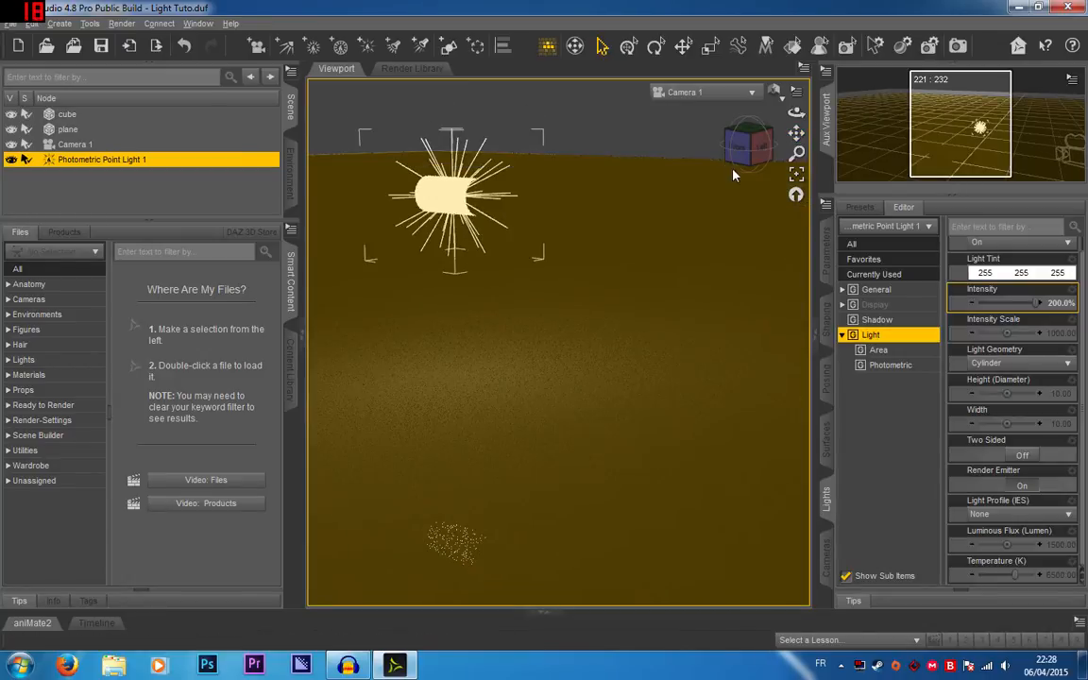
drag(796, 134, 831, 89)
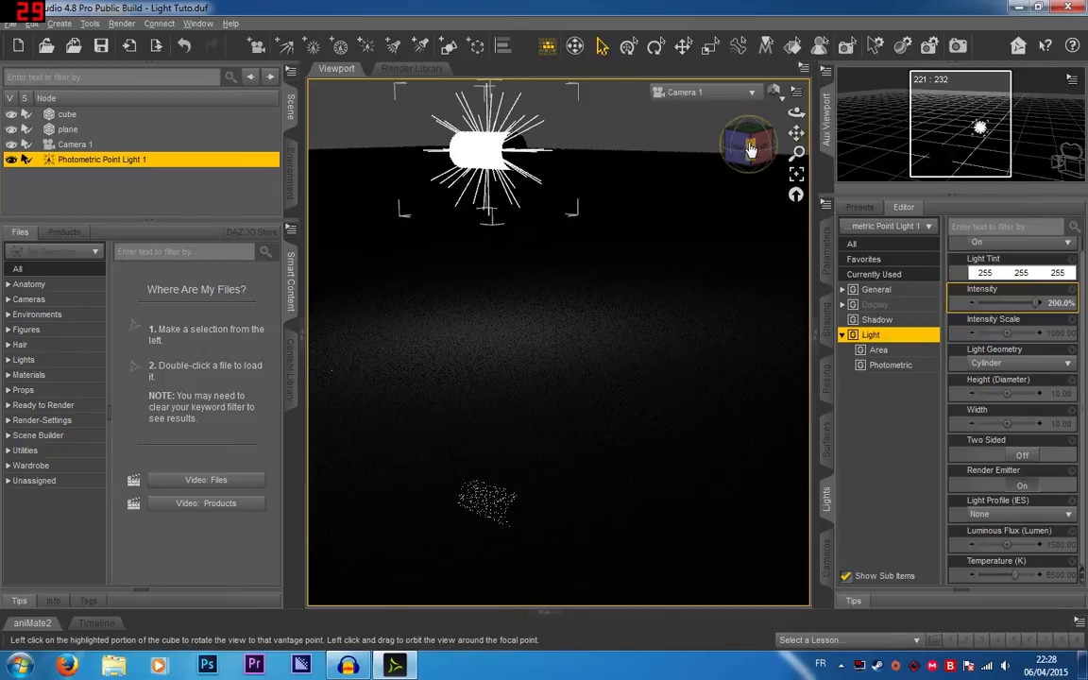
drag(751, 149, 722, 148)
drag(796, 133, 971, 131)
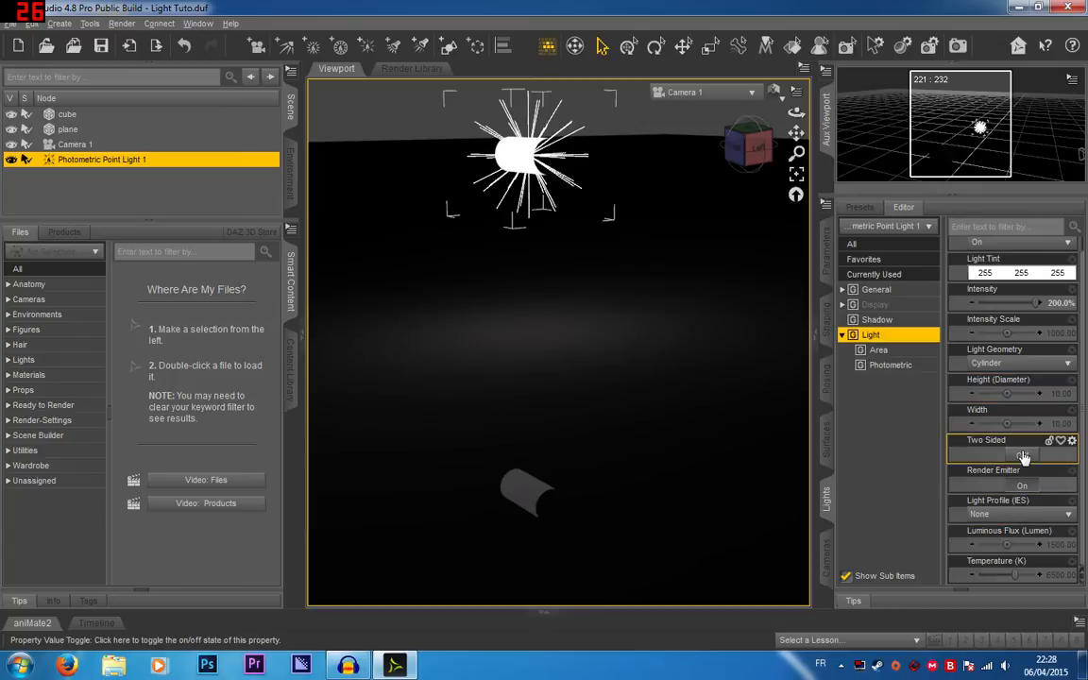
Step: Try the cylinder light with Two Sided on, return it to Off, and turn off Render Emitter
click(1023, 455)
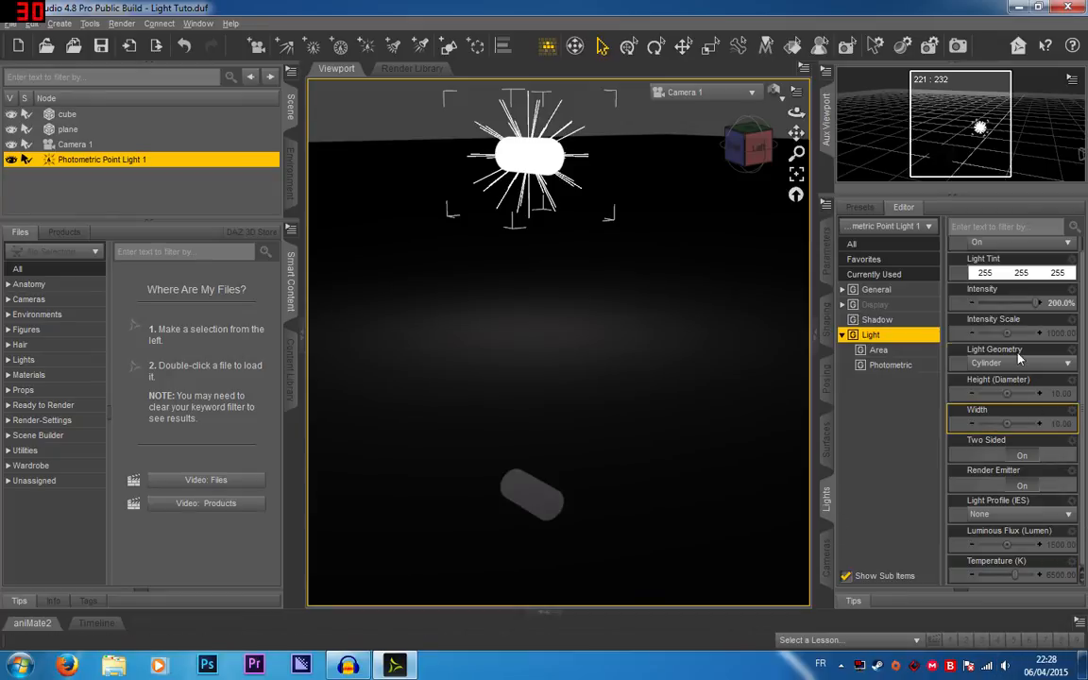
click(1021, 455)
click(1020, 485)
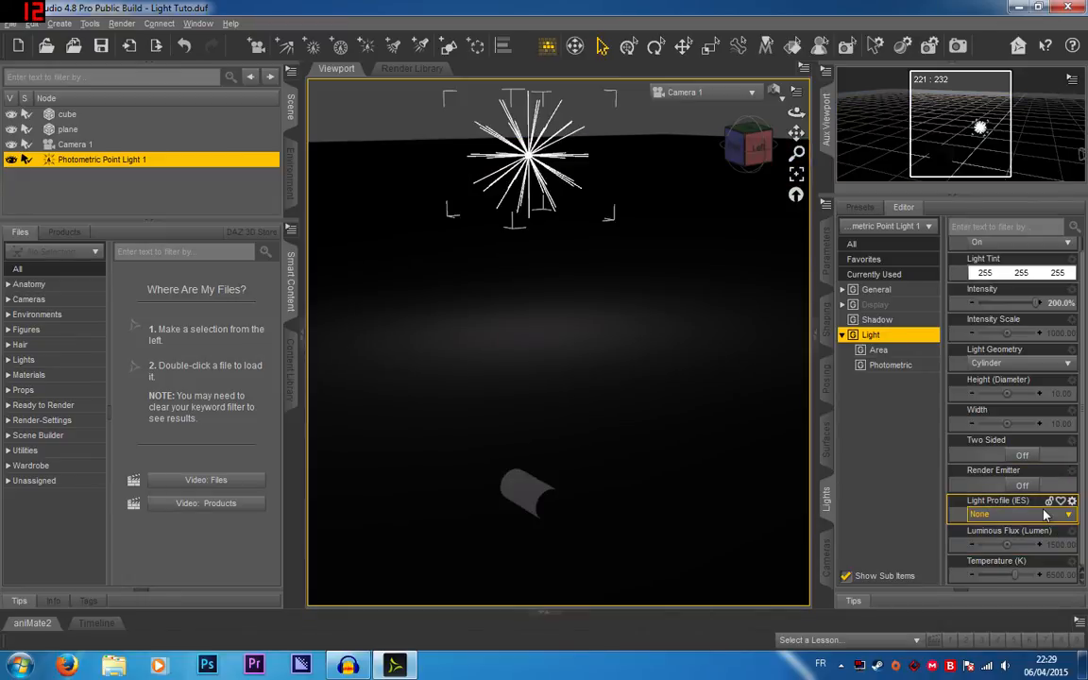
Step: Review the light's IES profile options and its Area and Photometric property groups
click(1042, 514)
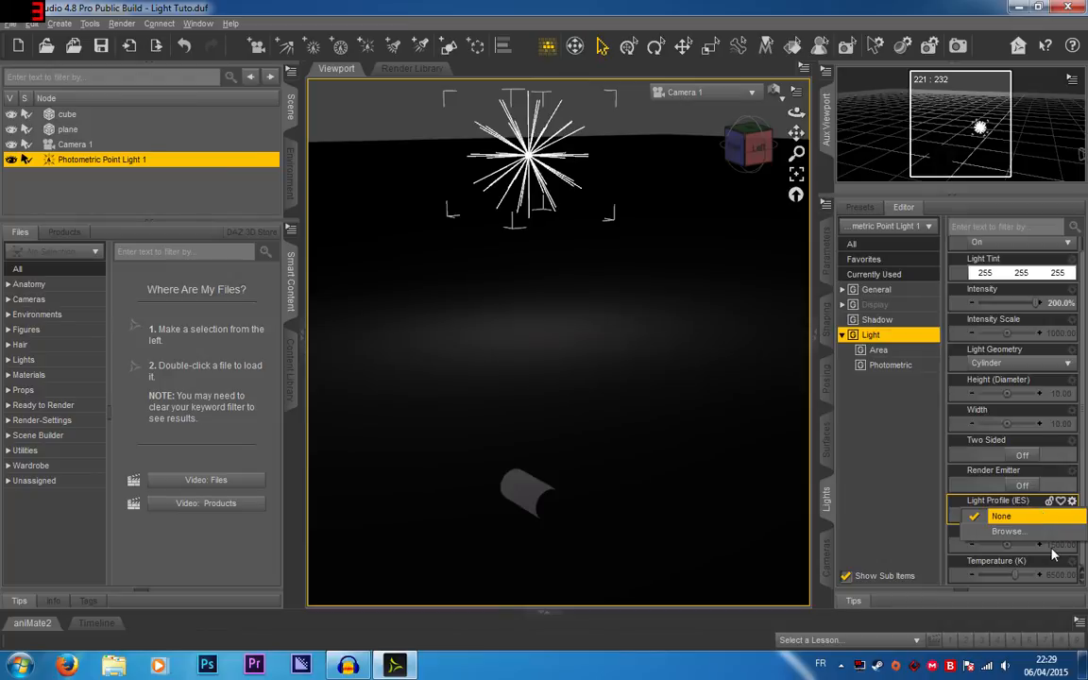
click(909, 457)
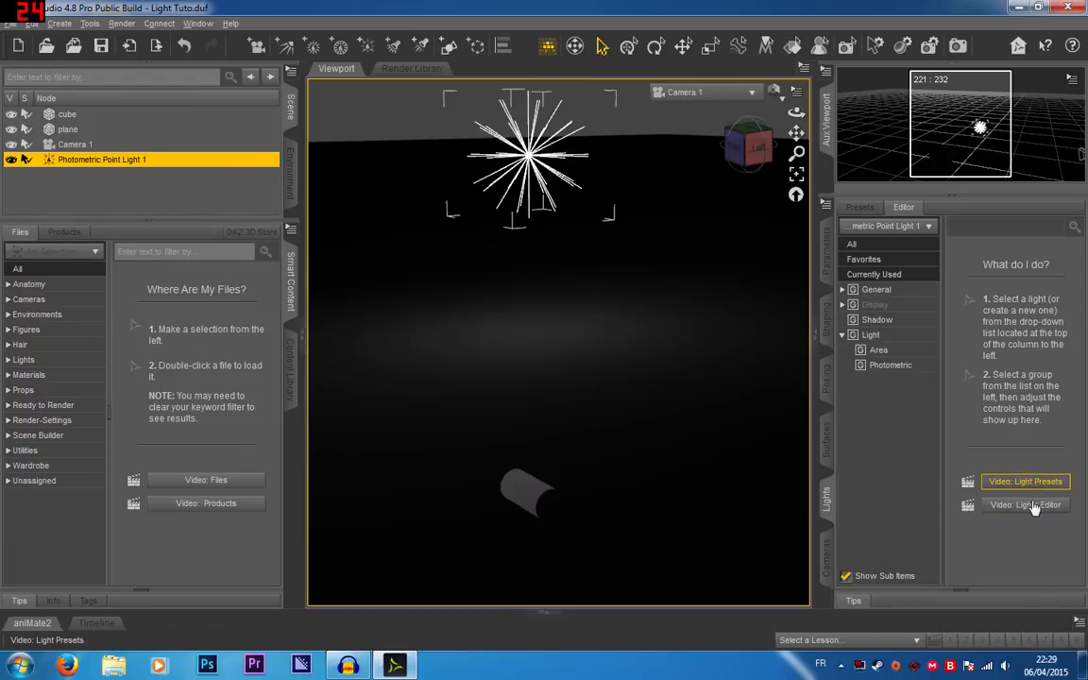
click(890, 364)
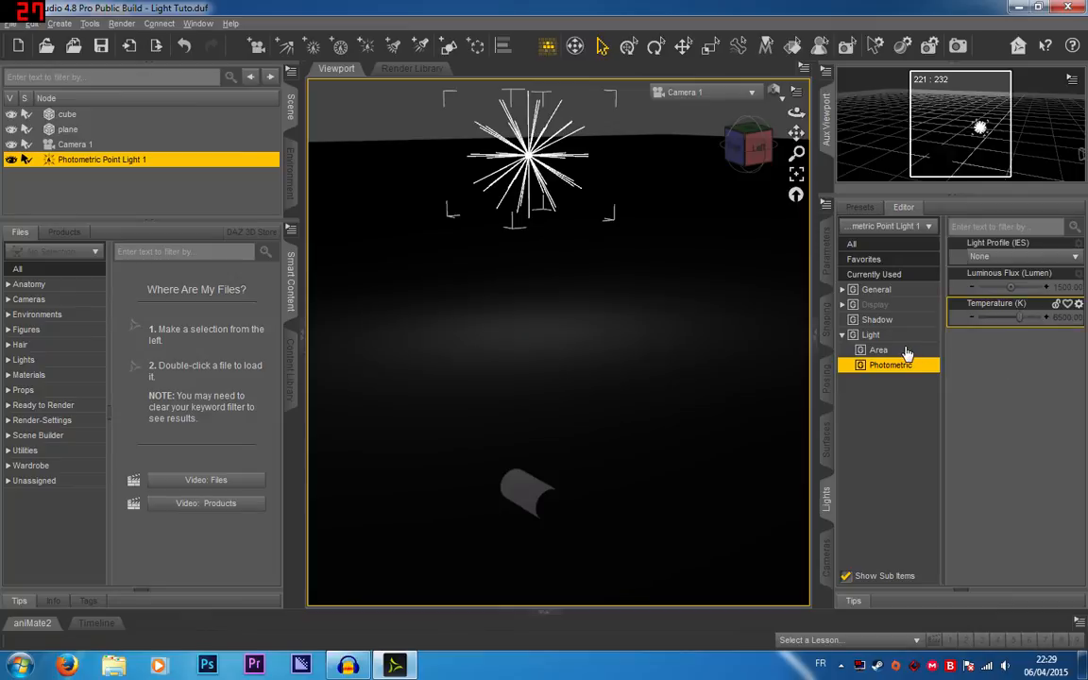
click(897, 349)
click(873, 334)
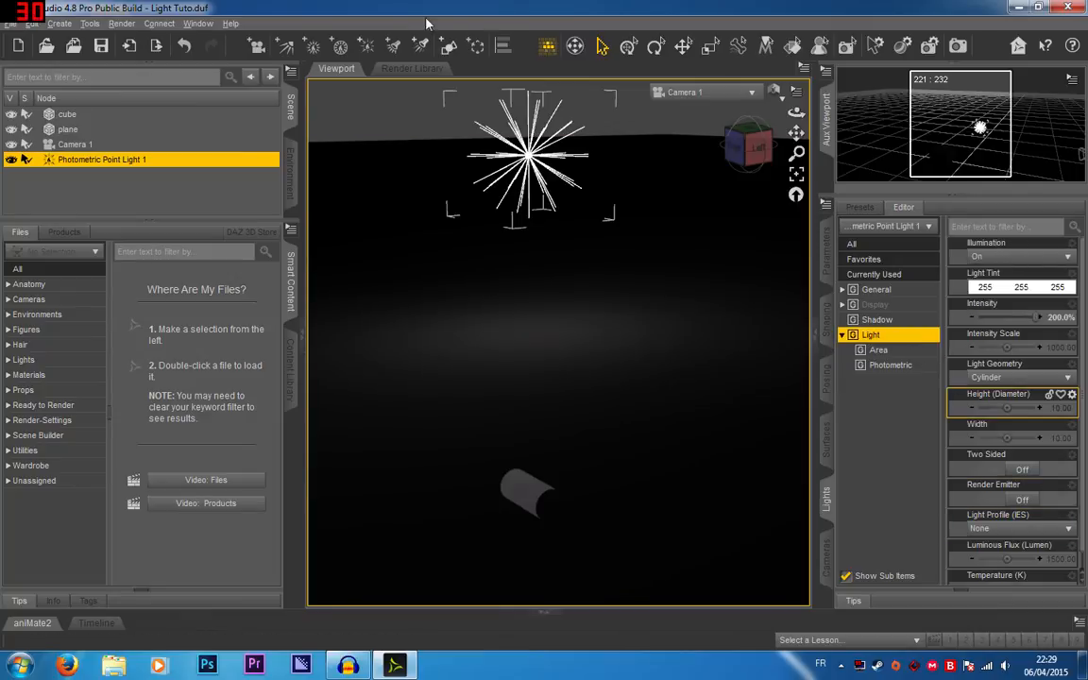
scroll(1034, 488, down, 1)
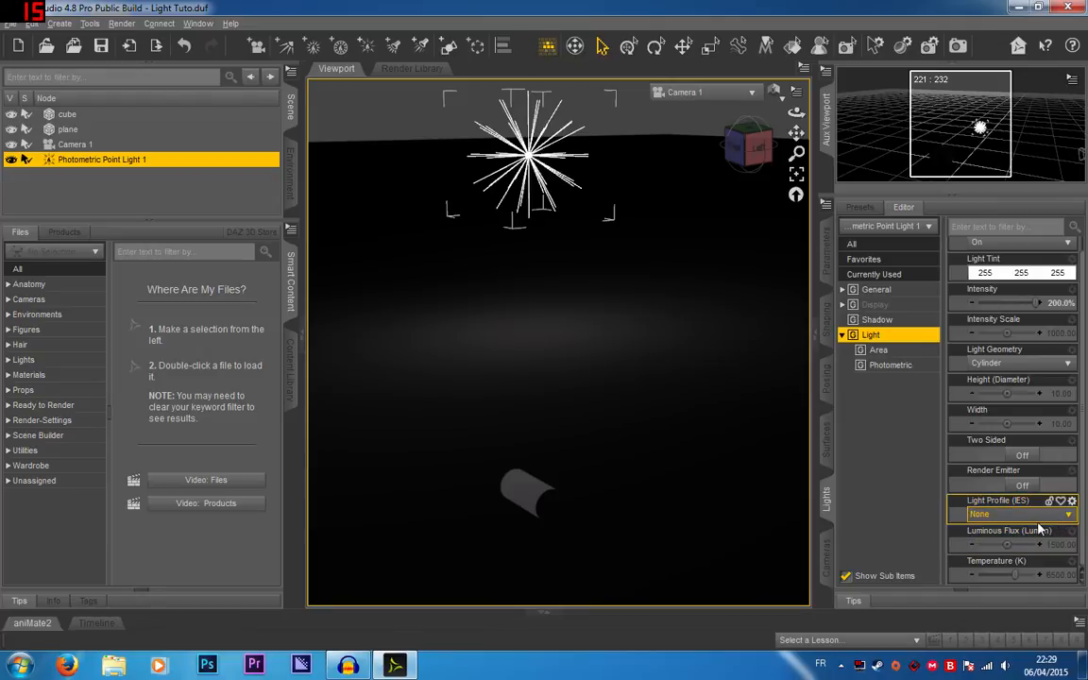
Step: Raise the light's luminous flux, try a much higher colour temperature, and set the temperature to 1066.67 K
drag(1008, 545, 1022, 545)
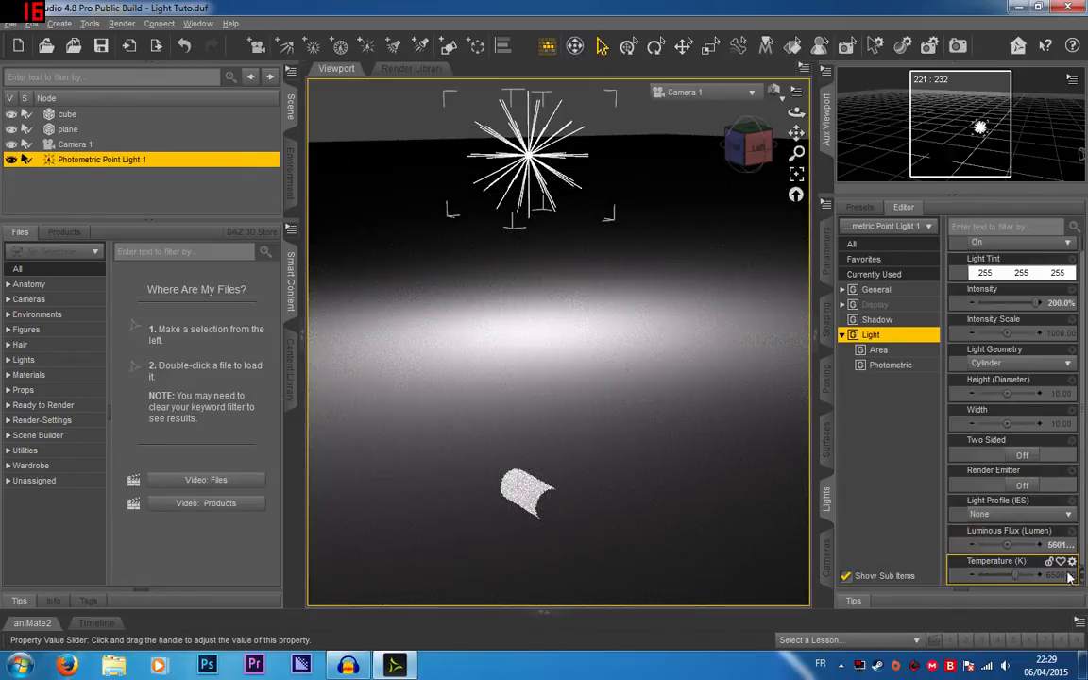
mouse_move(1017, 575)
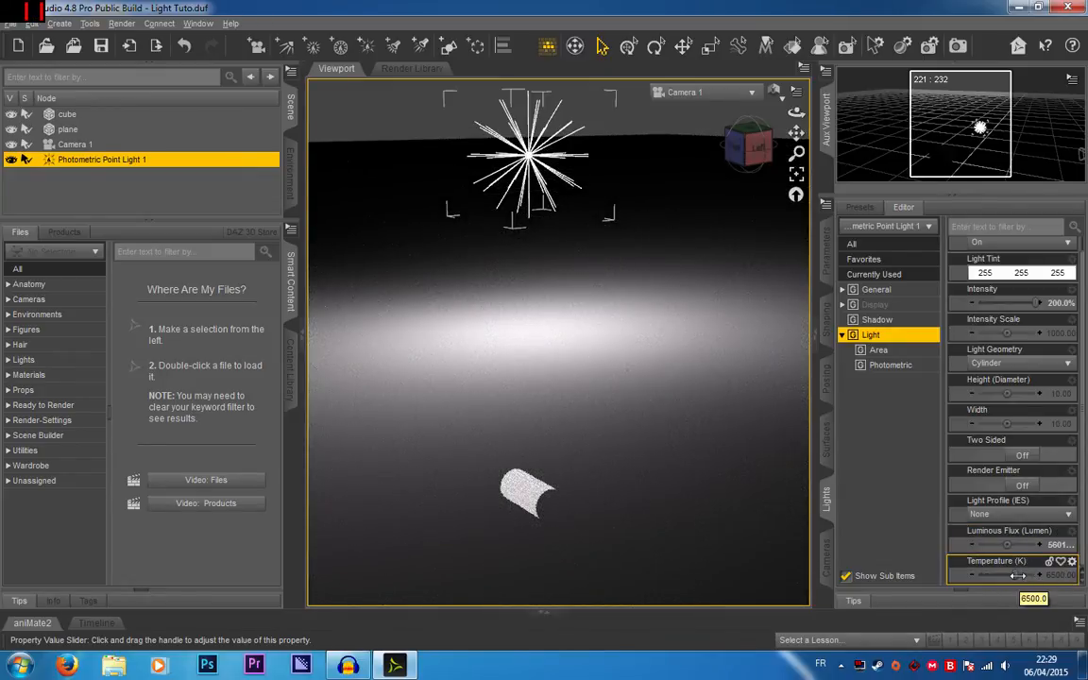
drag(1017, 575, 1038, 575)
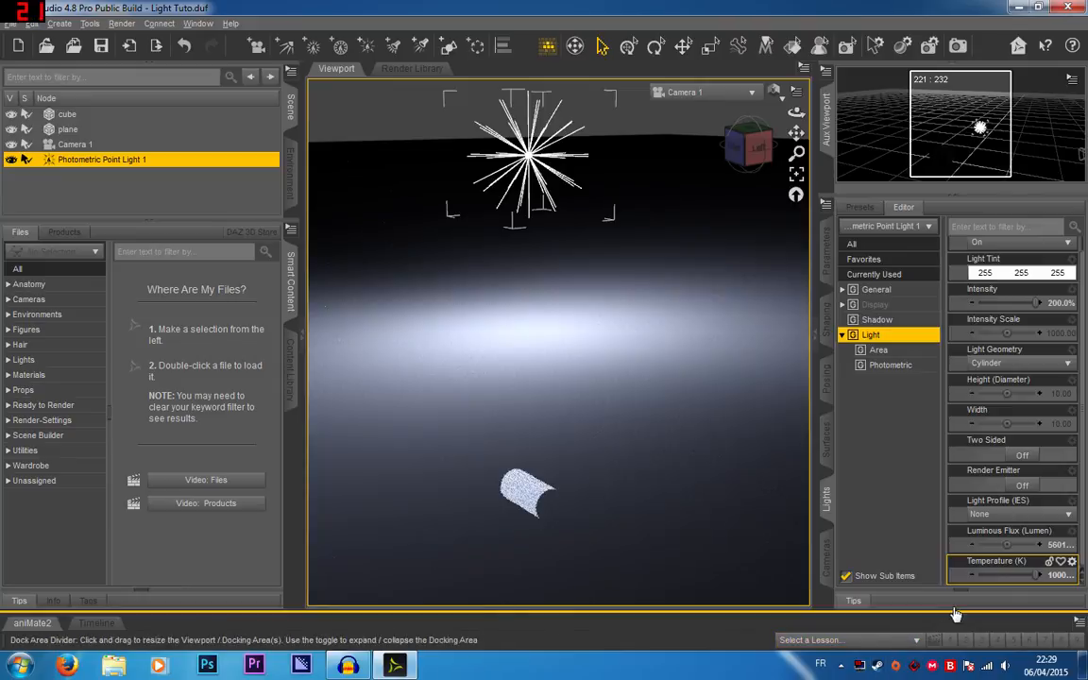
drag(1029, 576, 982, 575)
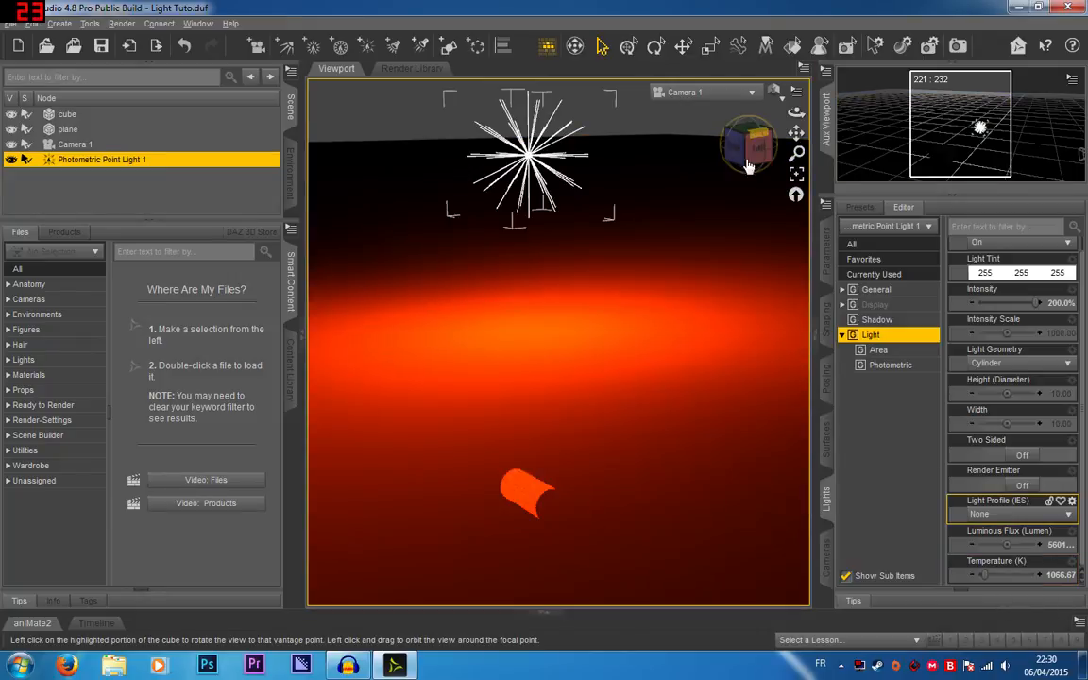
Step: Frame the cube together with the point light to examine how the light and shadow fall around it
scroll(667, 465, down, 3)
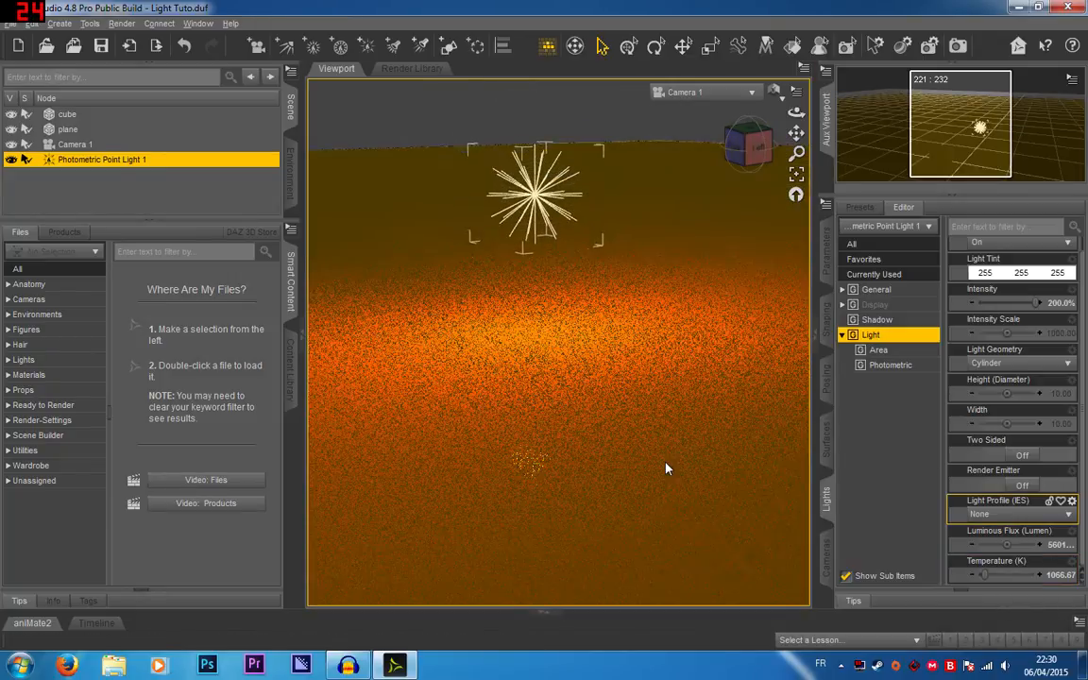
click(741, 158)
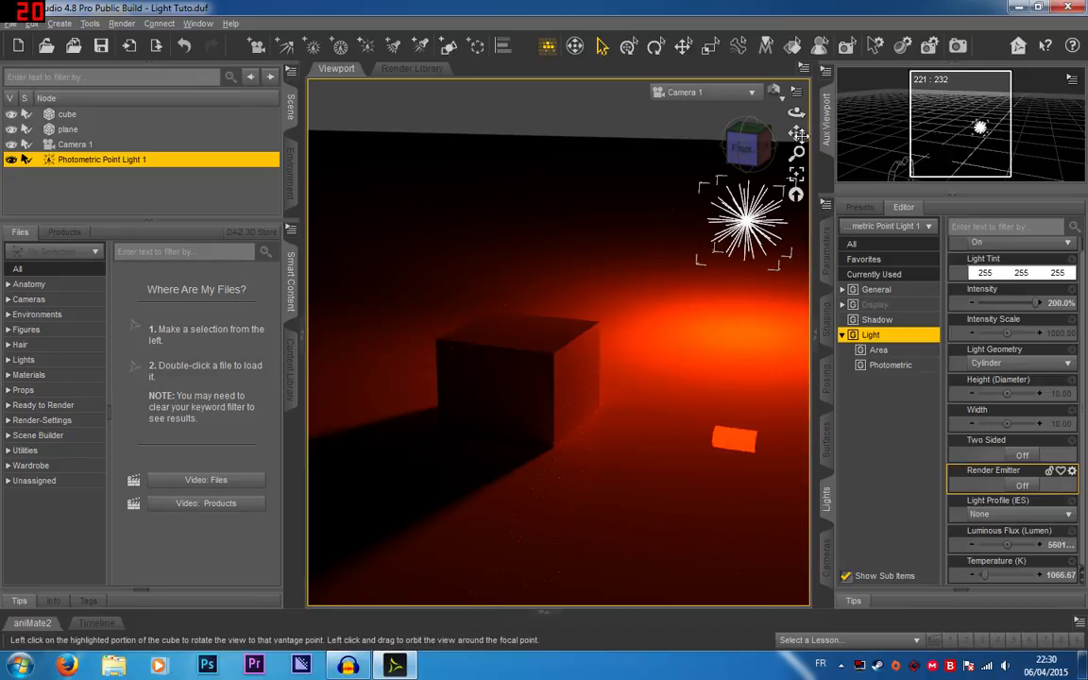
drag(796, 133, 755, 132)
scroll(485, 439, down, 2)
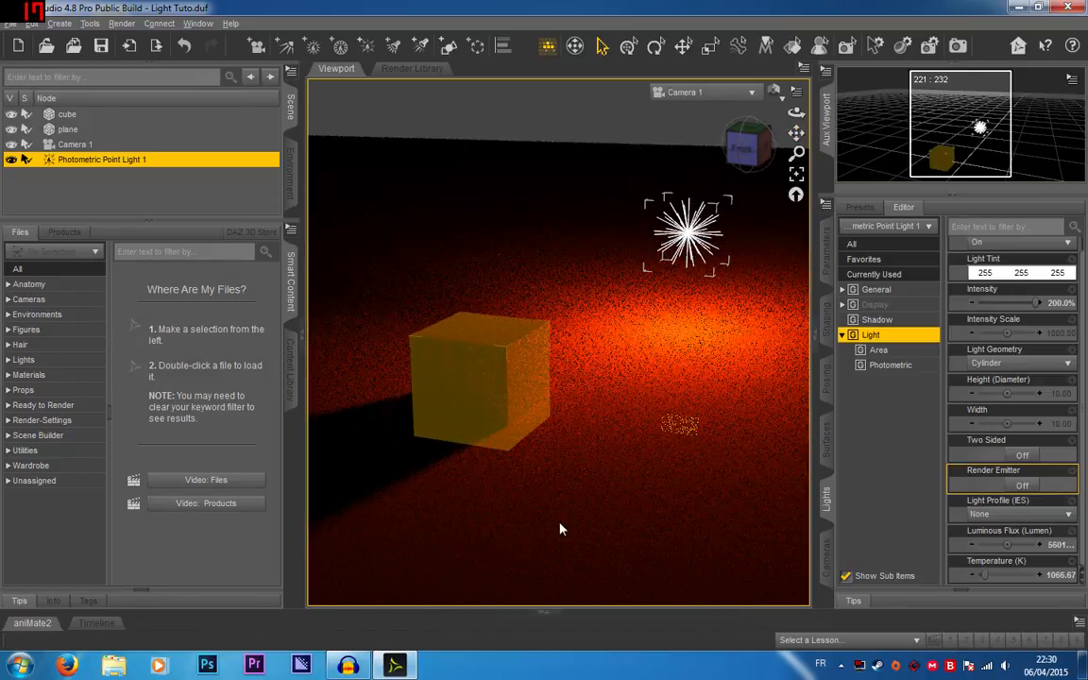